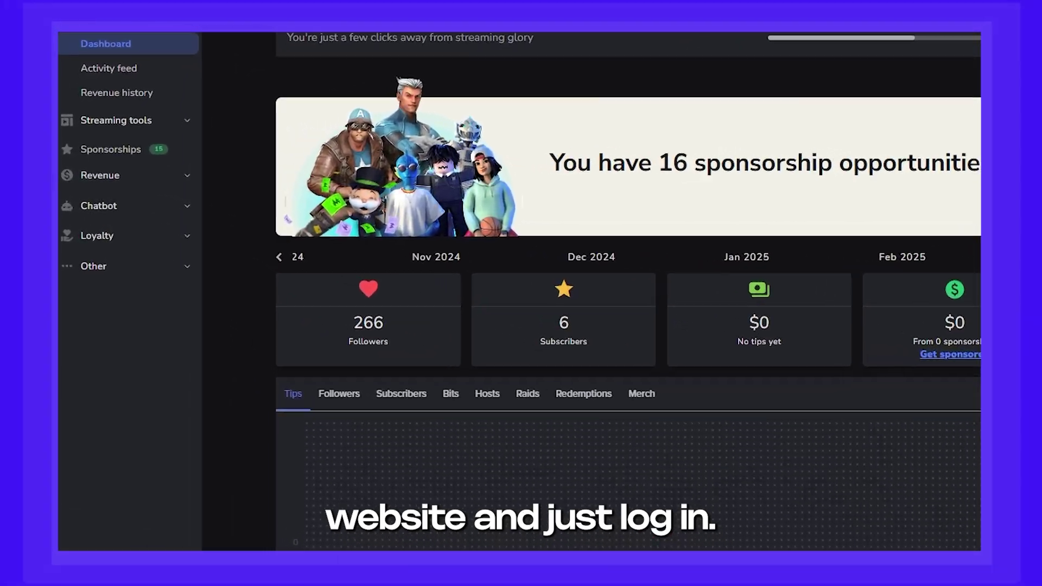
# Step: Connect PayPal as the tip provider and copy the tipping page link from Tip Panel Setup
pyautogui.click(134, 185)
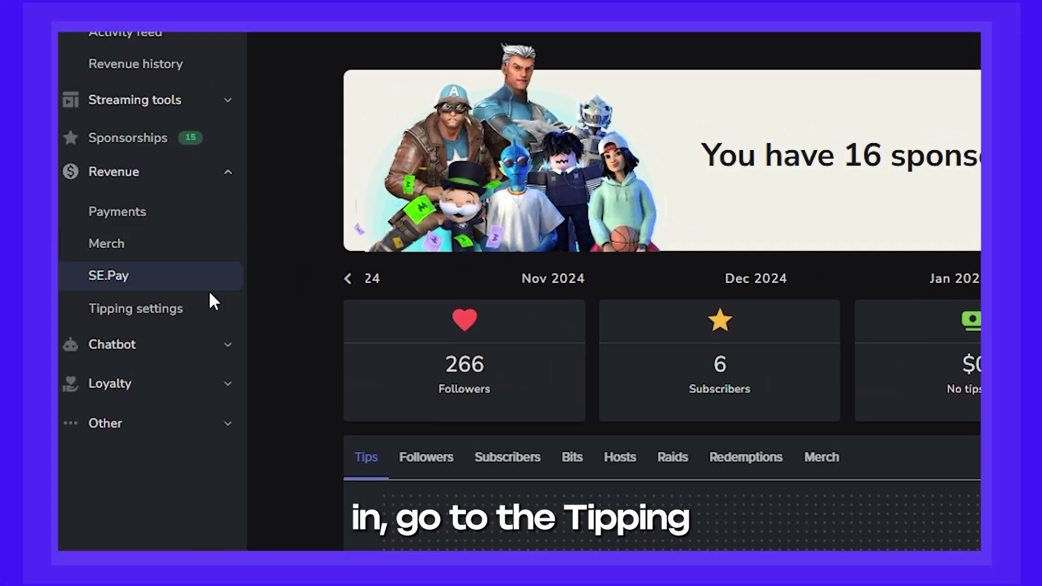
pyautogui.click(205, 307)
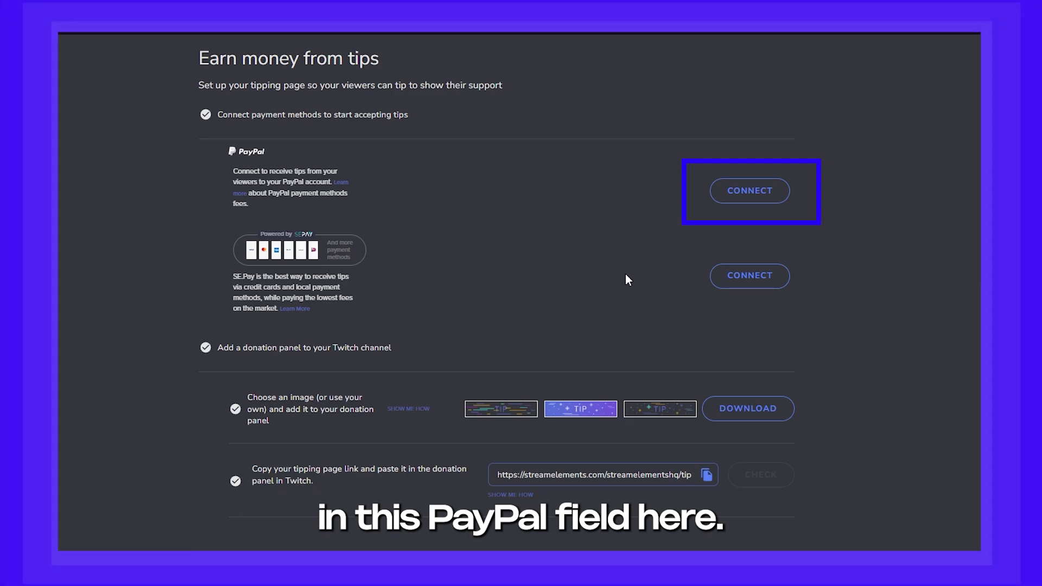
pyautogui.click(755, 198)
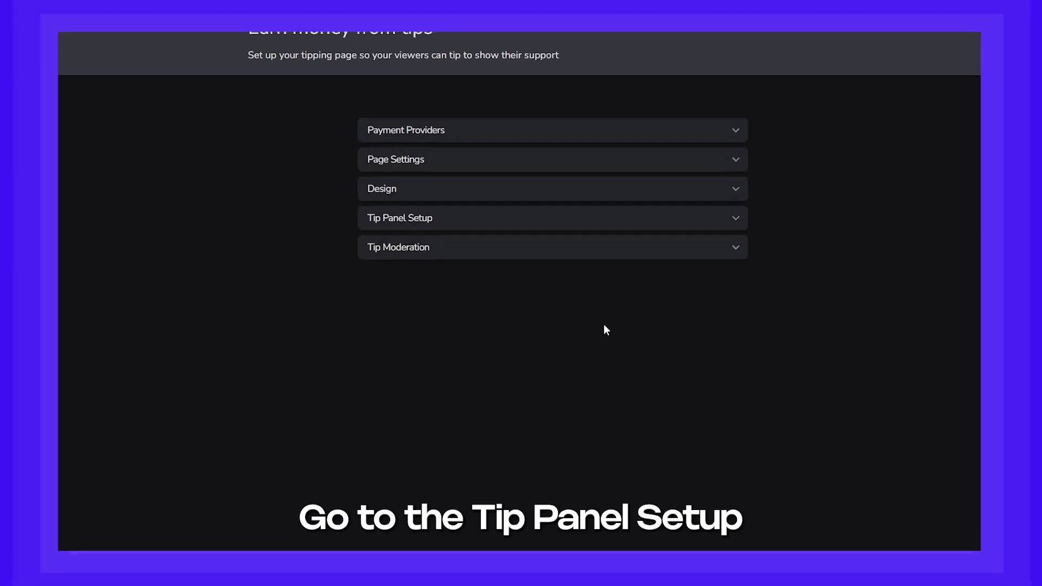
pyautogui.click(721, 233)
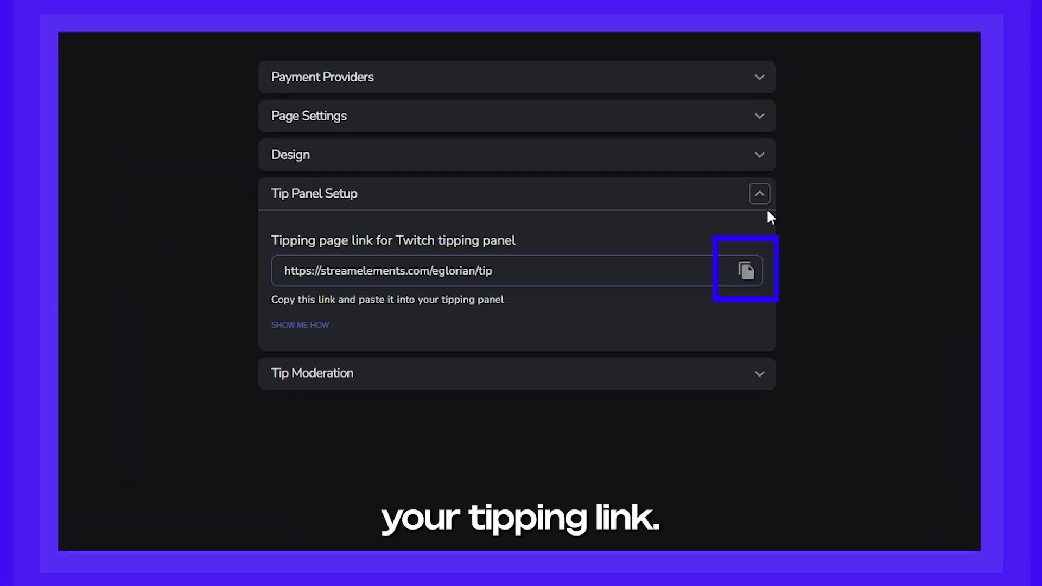
pyautogui.click(745, 270)
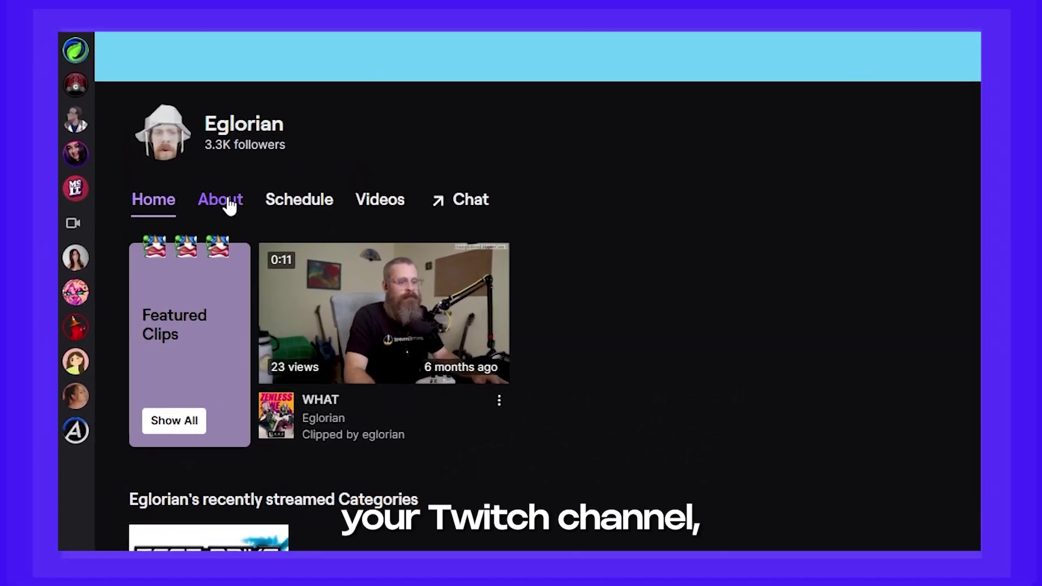
# Step: Turn on panel editing on the Twitch channel's About page
pyautogui.click(230, 205)
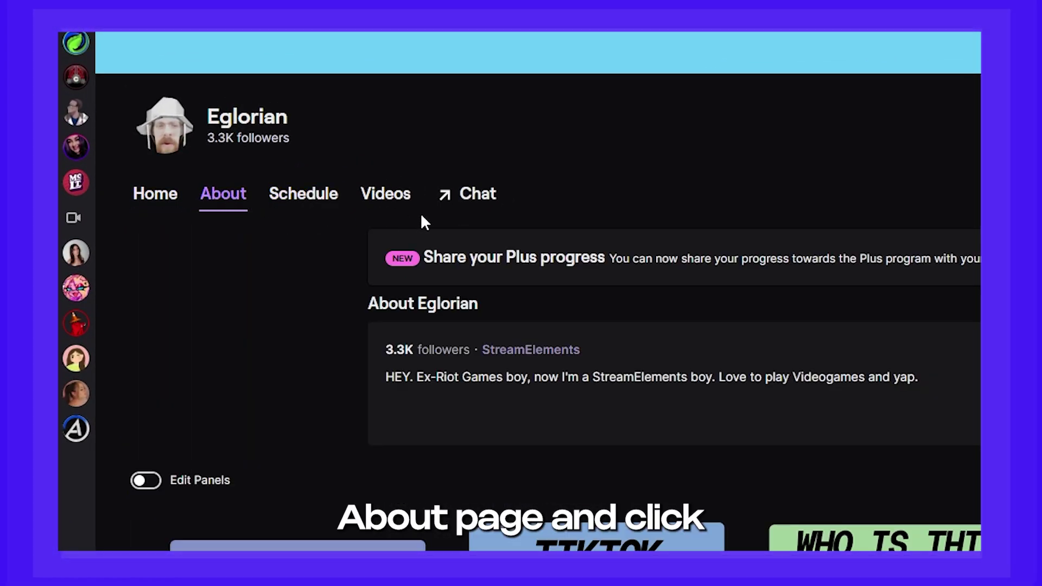
pyautogui.scroll(-5, 844, 193)
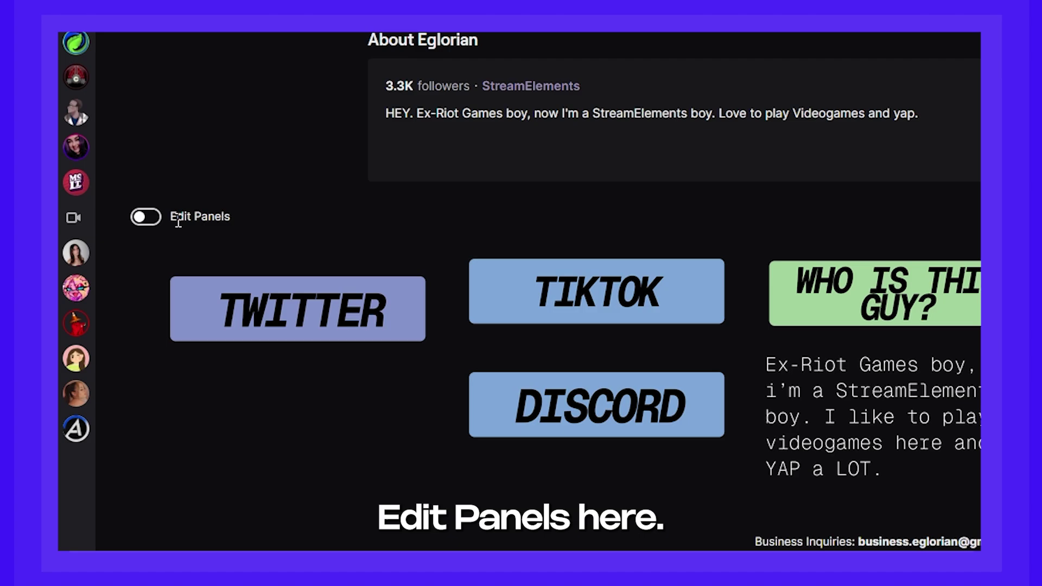
pyautogui.click(178, 219)
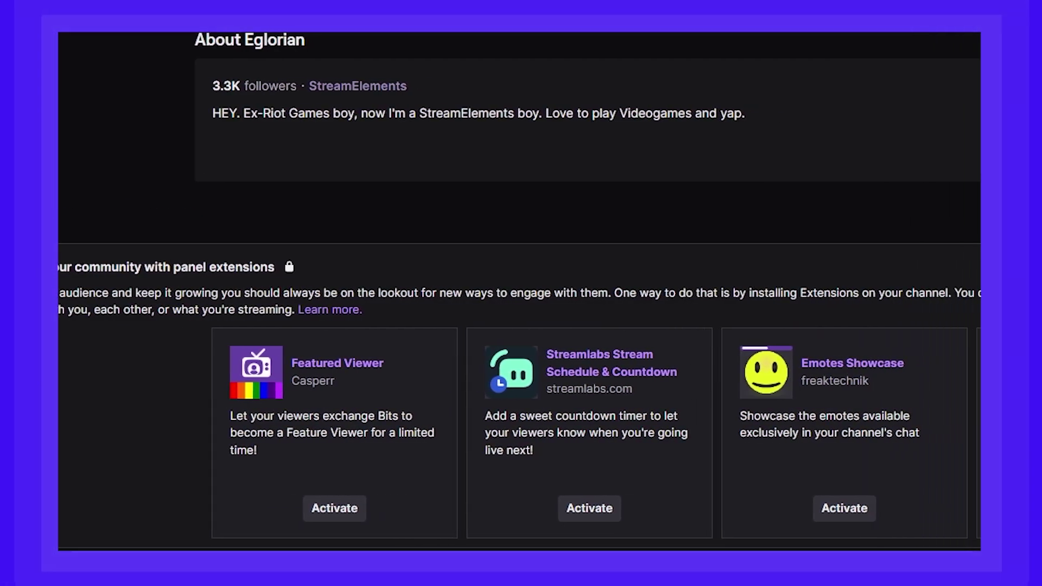
pyautogui.scroll(-15, 926, 57)
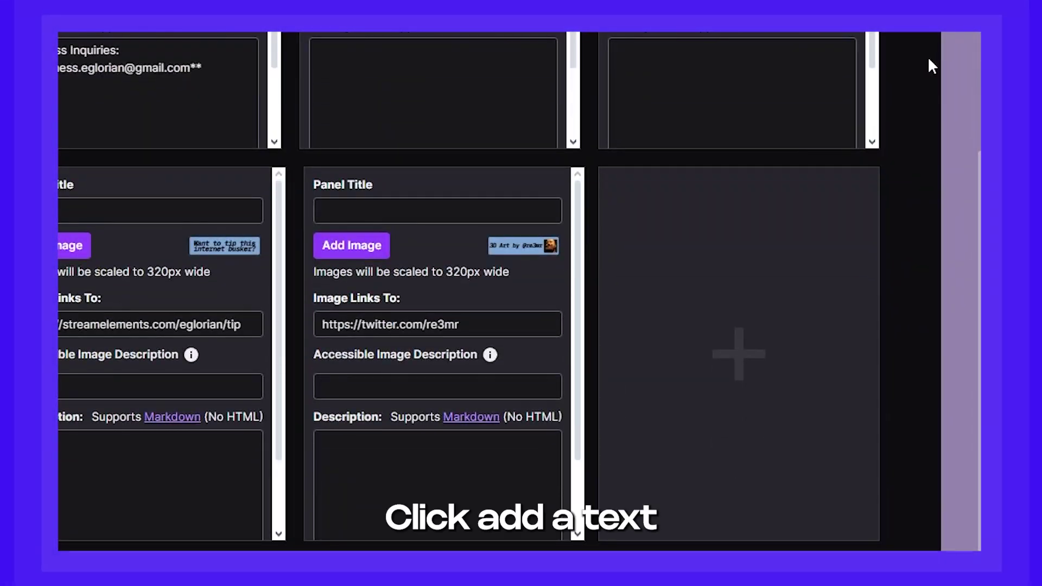
# Step: Add a new image panel with the clown-on-bench picture, cropped to cover the whole image
pyautogui.click(739, 353)
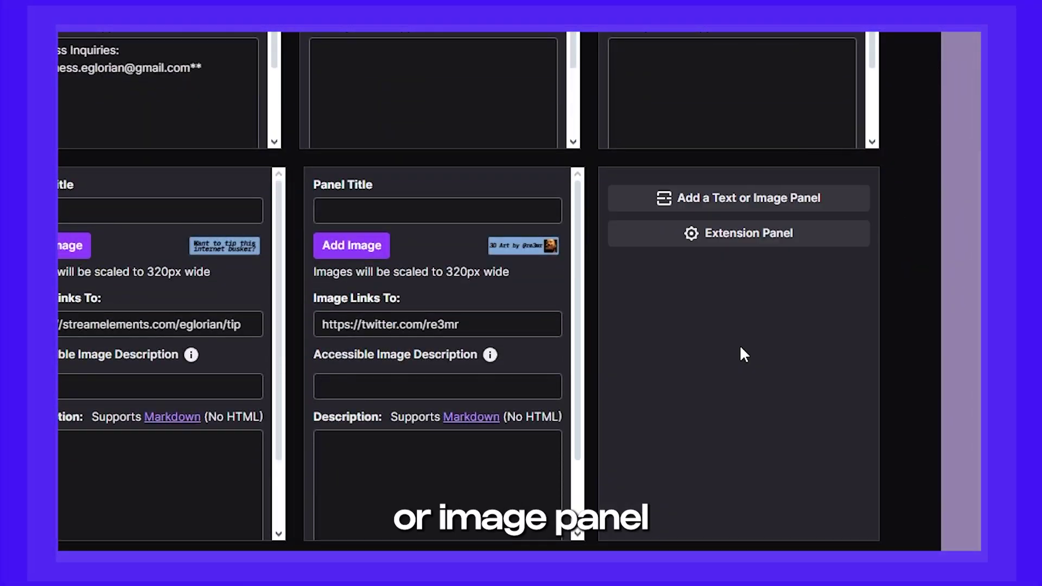
pyautogui.click(775, 203)
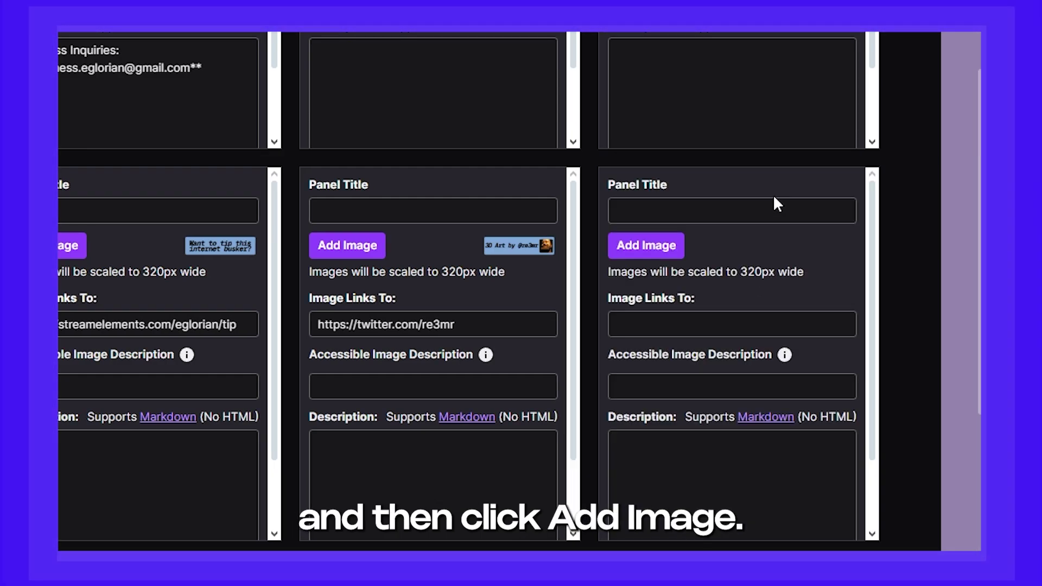
pyautogui.click(655, 254)
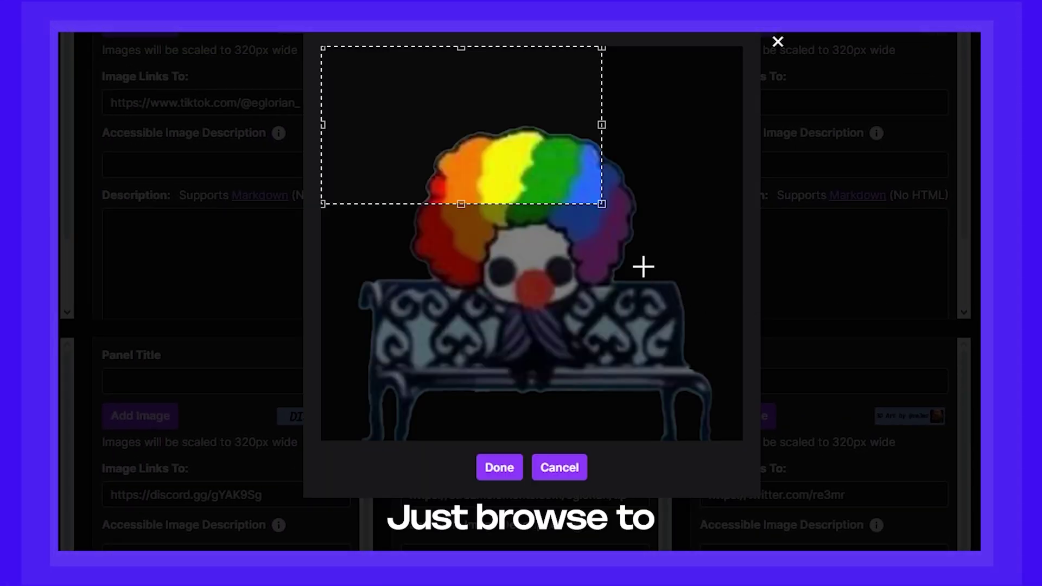
pyautogui.moveTo(602, 205); pyautogui.dragTo(774, 480)
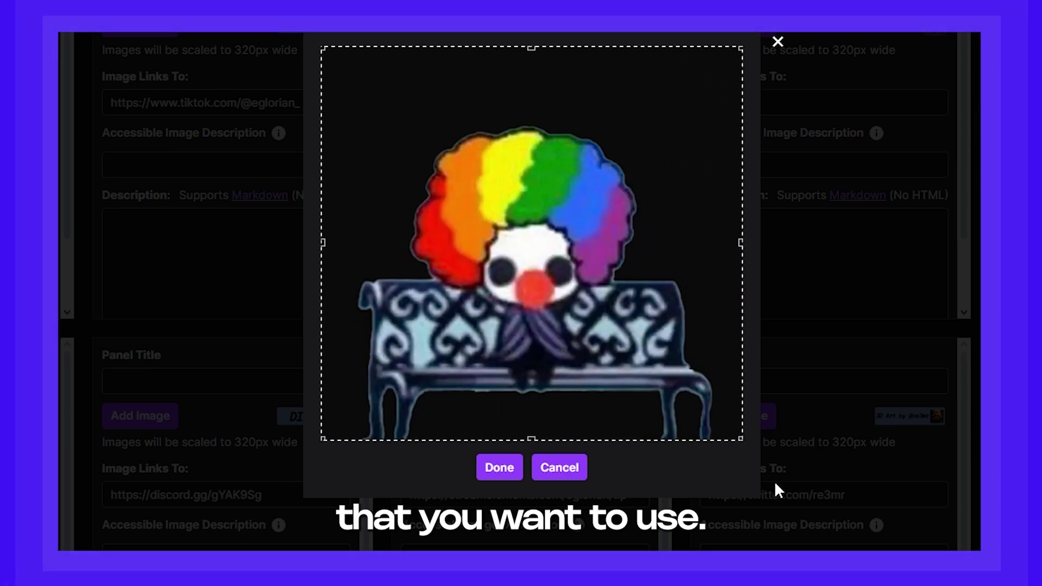
# Step: Link the clown panel to the pasted tipping page URL, submit it, and test the link
pyautogui.click(499, 470)
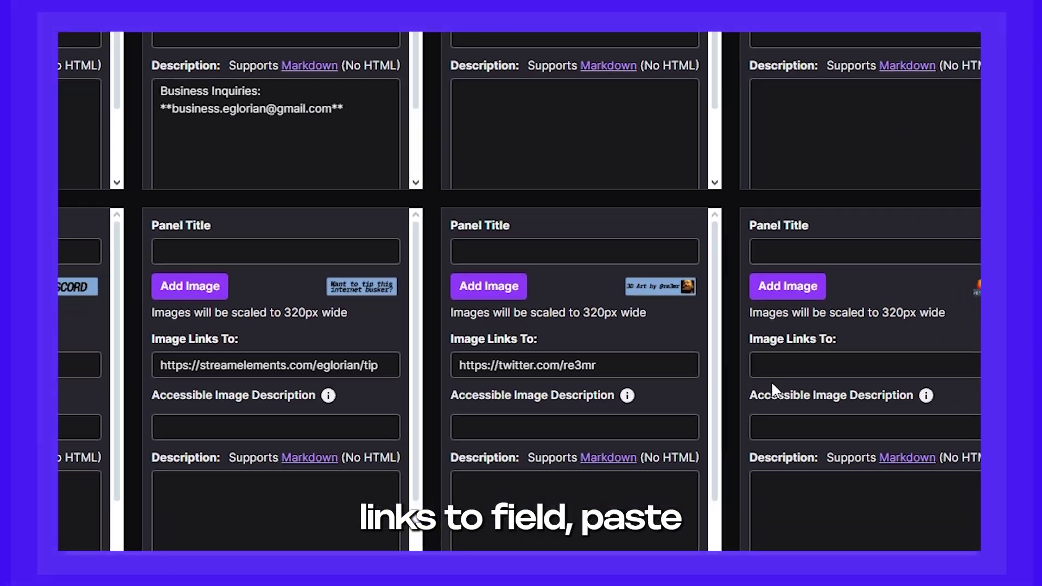
pyautogui.click(764, 315)
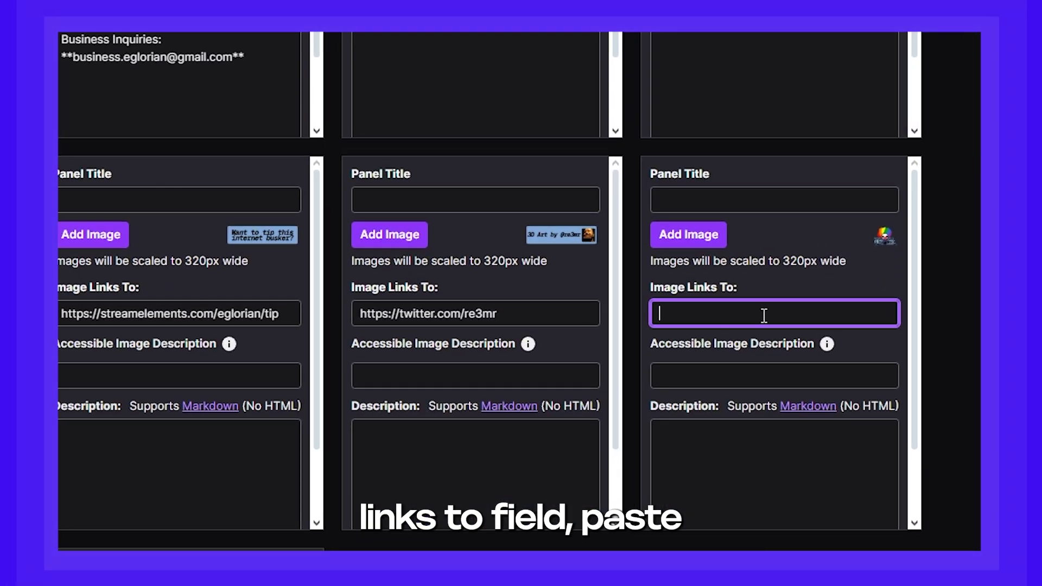
pyautogui.hotkey('ctrl', 'v')
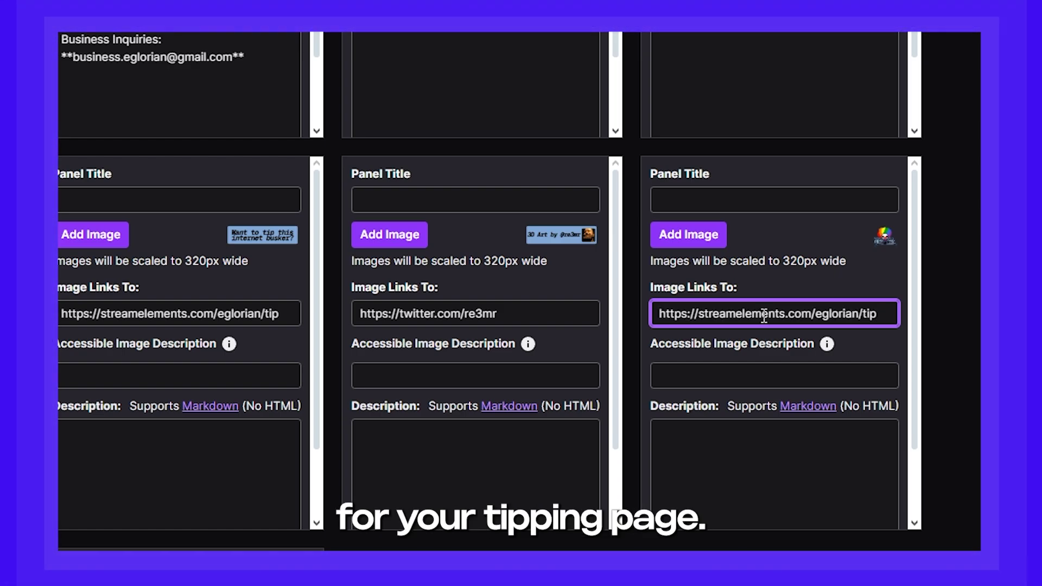
pyautogui.scroll(-3, 917, 374)
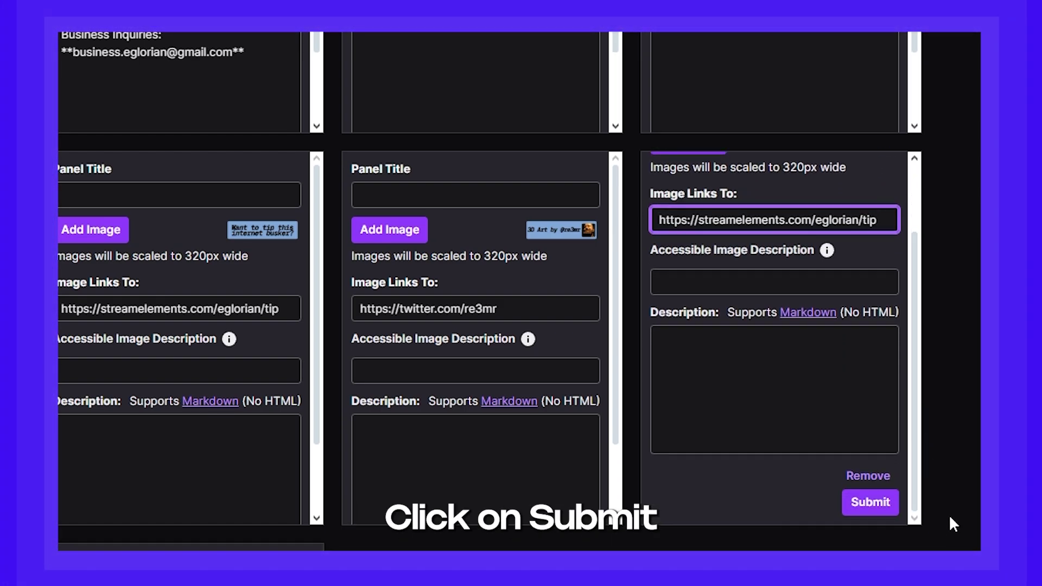
pyautogui.click(867, 506)
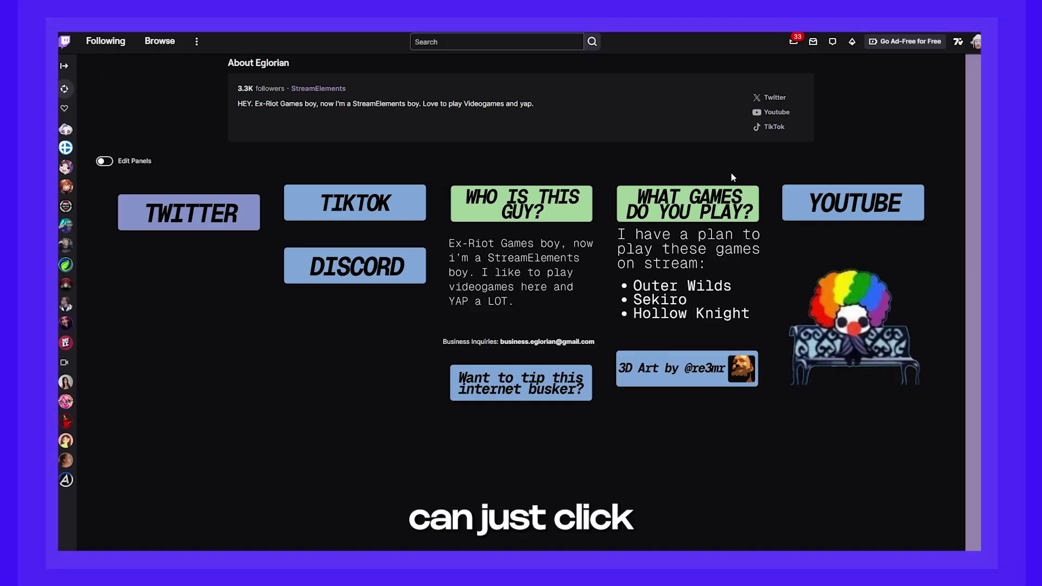
pyautogui.click(840, 343)
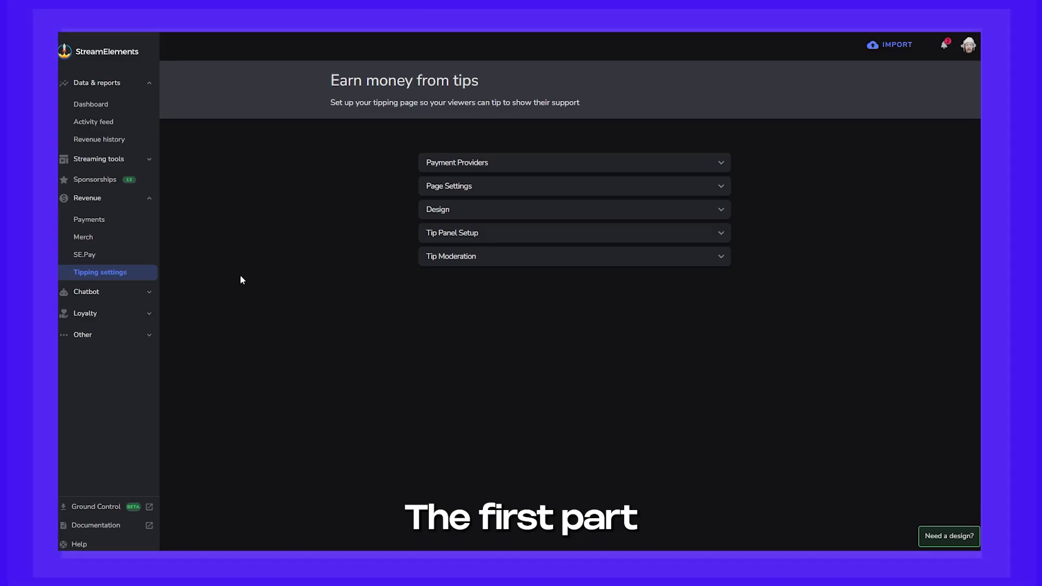
# Step: Keep EUR as the tipping page currency
pyautogui.click(735, 139)
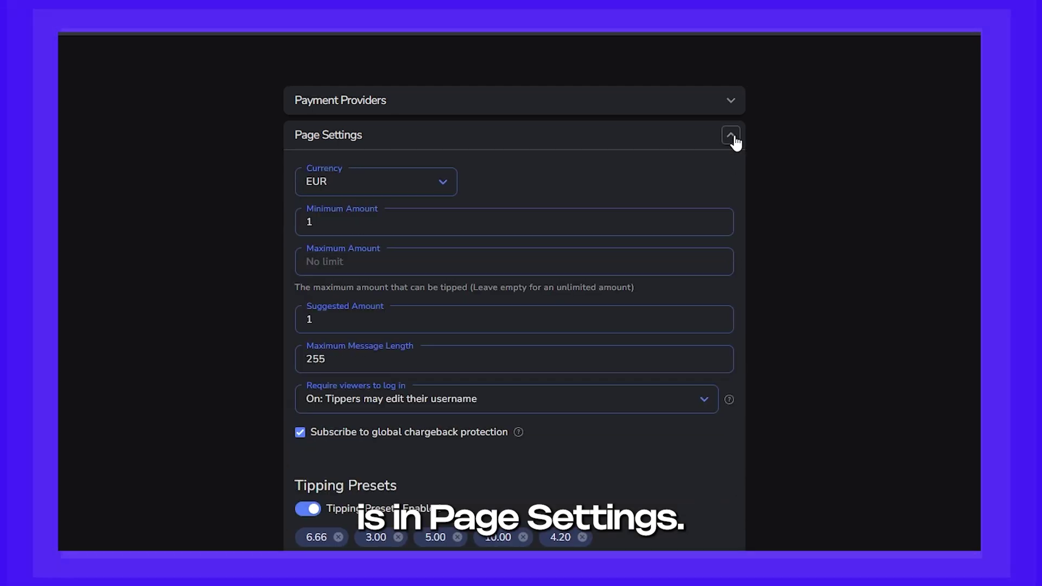
pyautogui.click(441, 184)
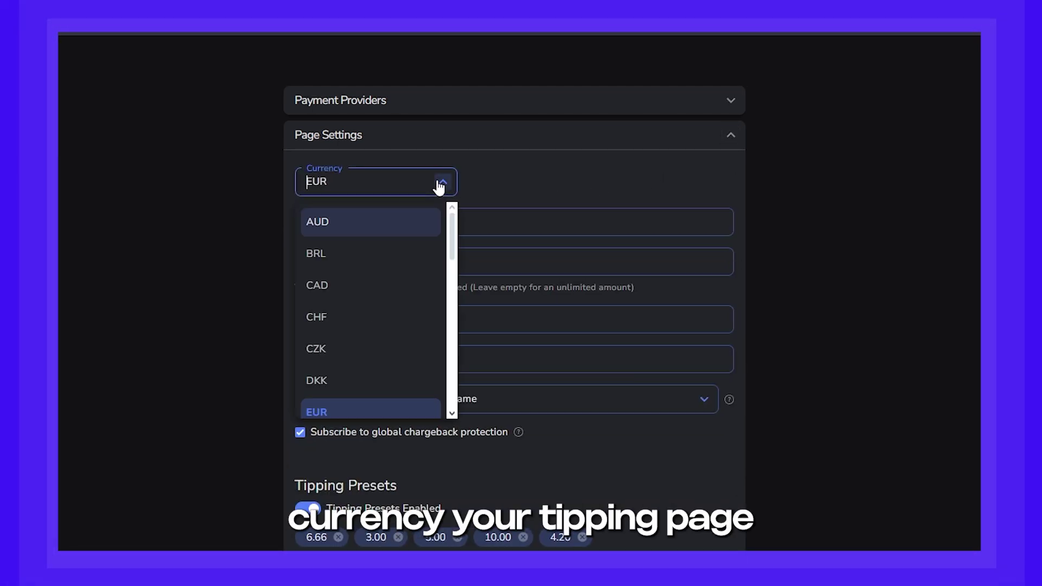
pyautogui.click(390, 414)
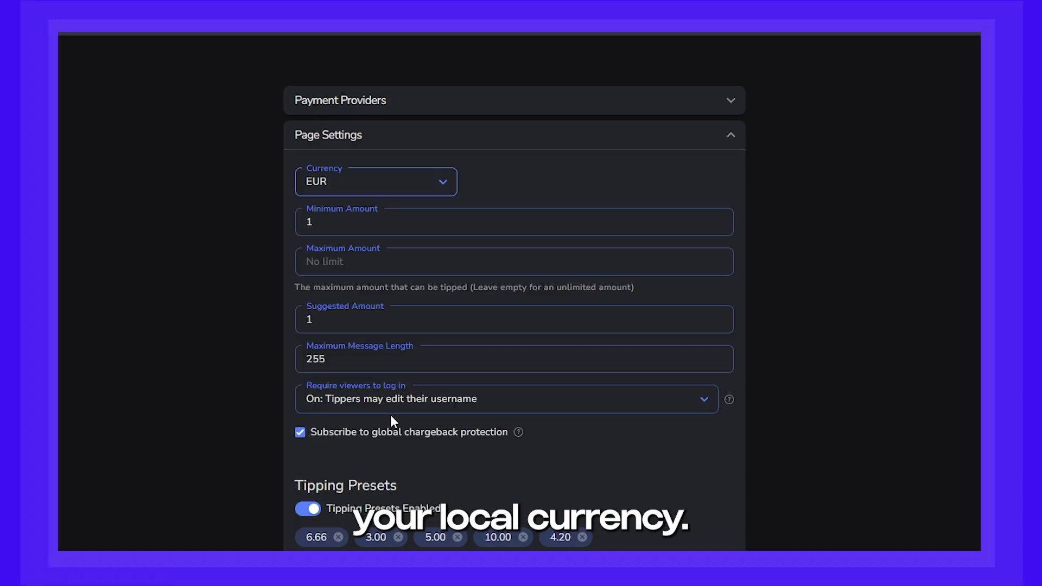
# Step: Set the maximum tip amount to 1000 and adjust the suggested amount and viewer login options
pyautogui.click(308, 222)
pyautogui.write('00')
pyautogui.scroll(-1, 774, 243)
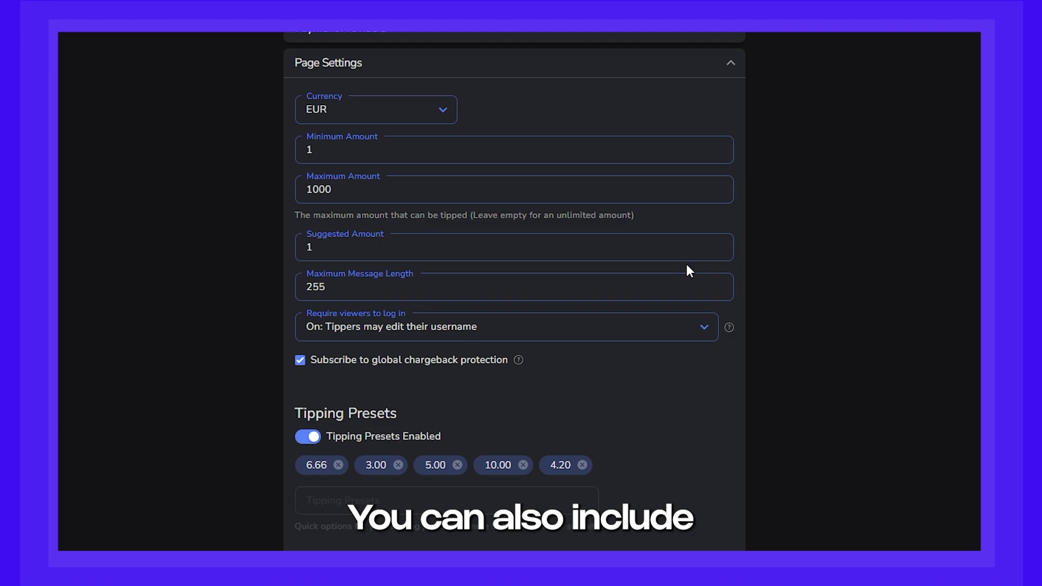
pyautogui.click(298, 248)
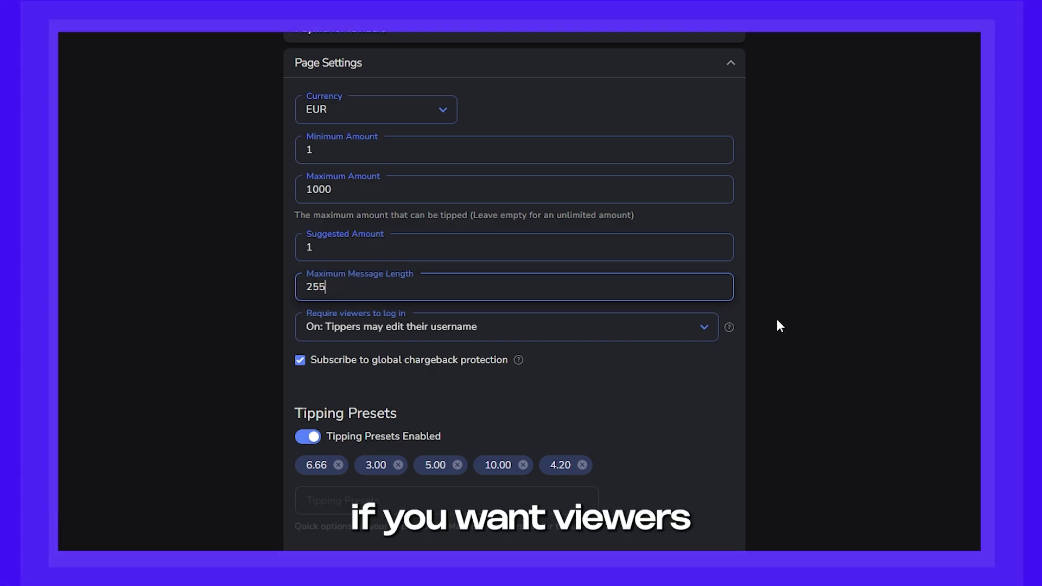
pyautogui.click(704, 328)
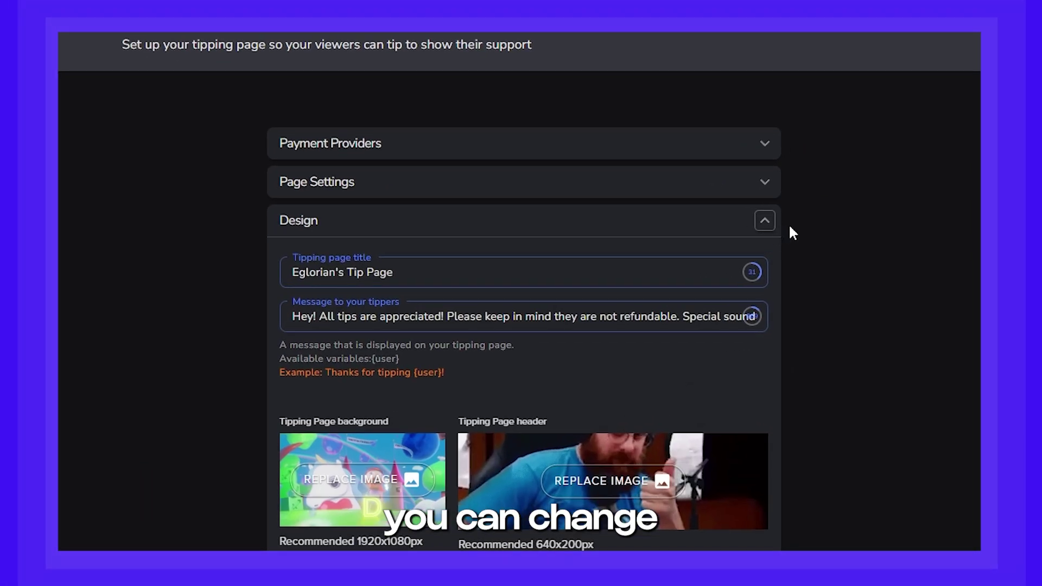
# Step: Review the tipping page title, message to tippers, and background and header image size settings
pyautogui.moveTo(531, 276); pyautogui.dragTo(232, 266)
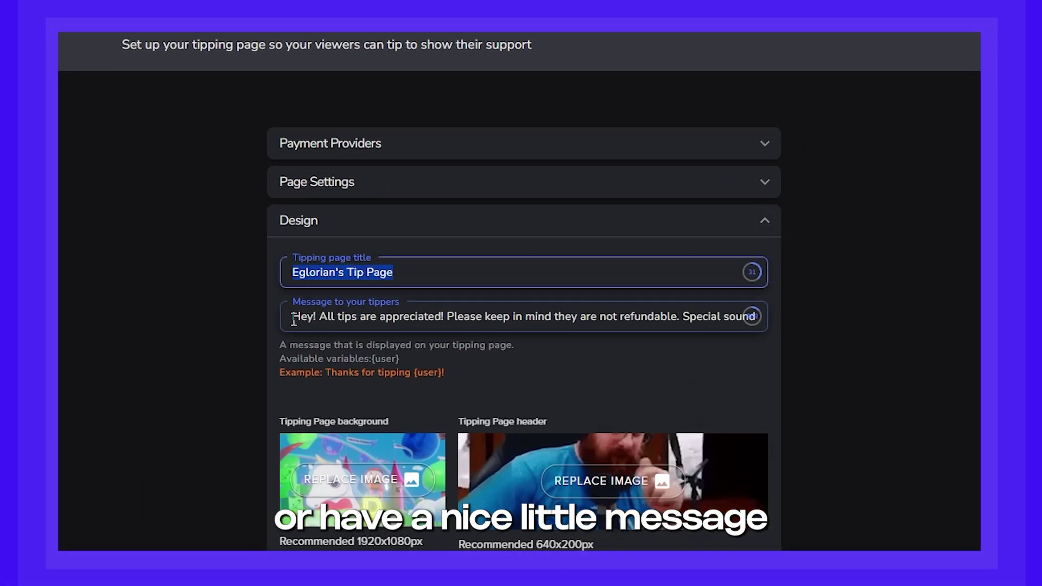
pyautogui.moveTo(292, 316); pyautogui.dragTo(770, 317)
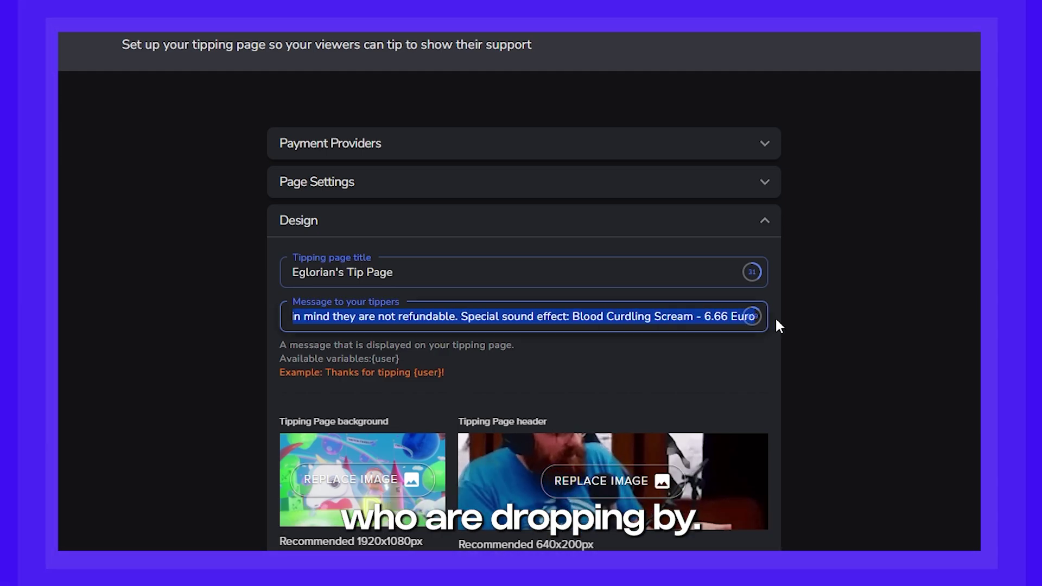
pyautogui.click(775, 316)
pyautogui.scroll(-4, 524, 304)
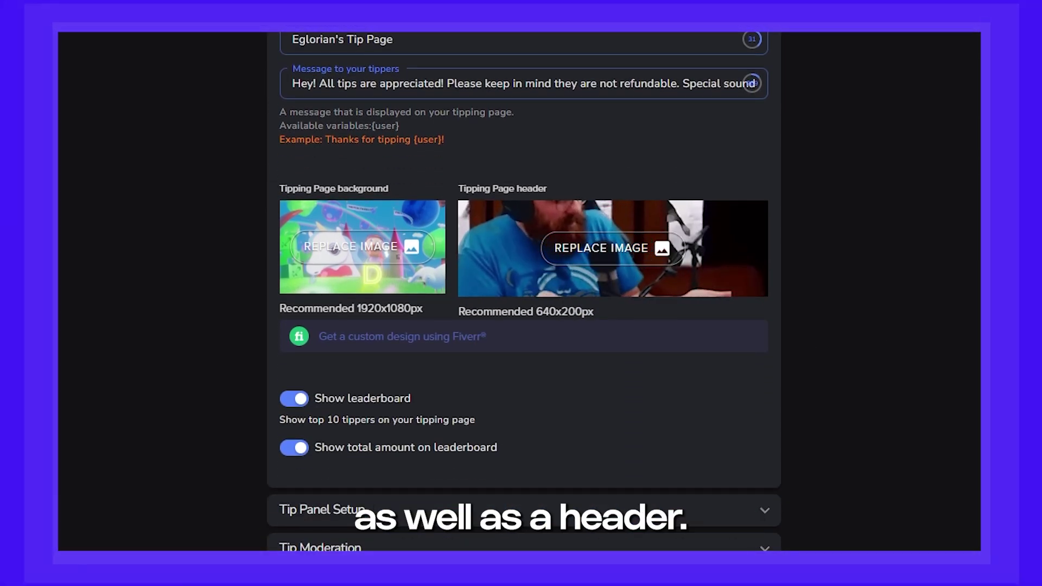
pyautogui.moveTo(278, 308); pyautogui.dragTo(617, 321)
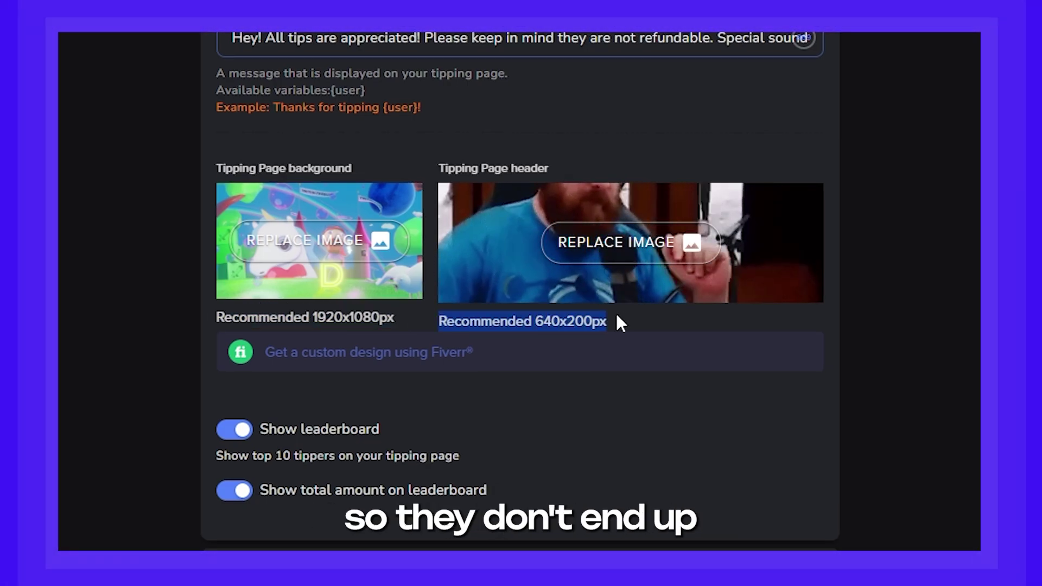
pyautogui.click(707, 320)
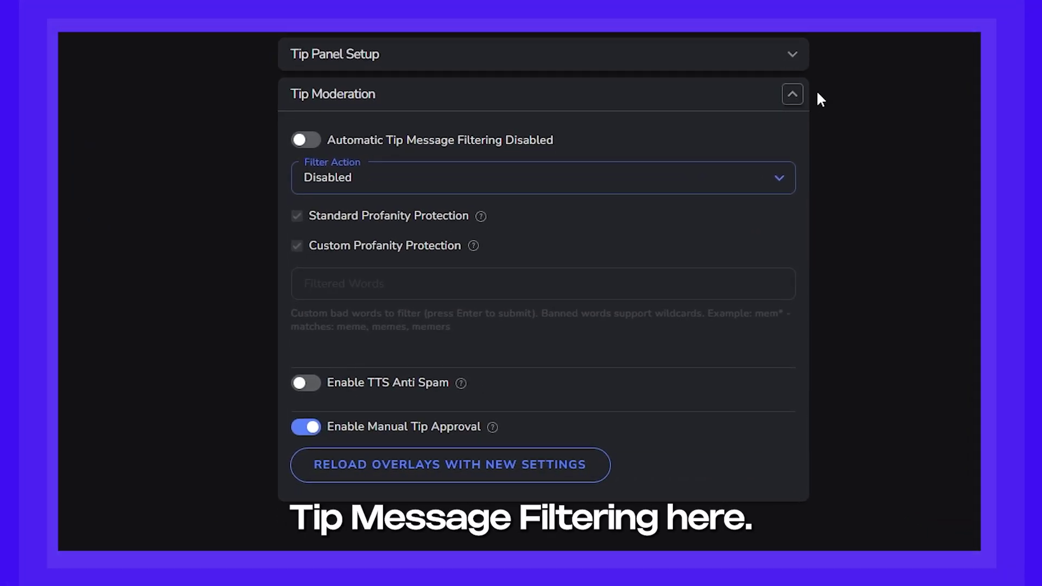
# Step: Enable tip message filtering with the Hide message action and add 'badword' to filtered words
pyautogui.click(307, 143)
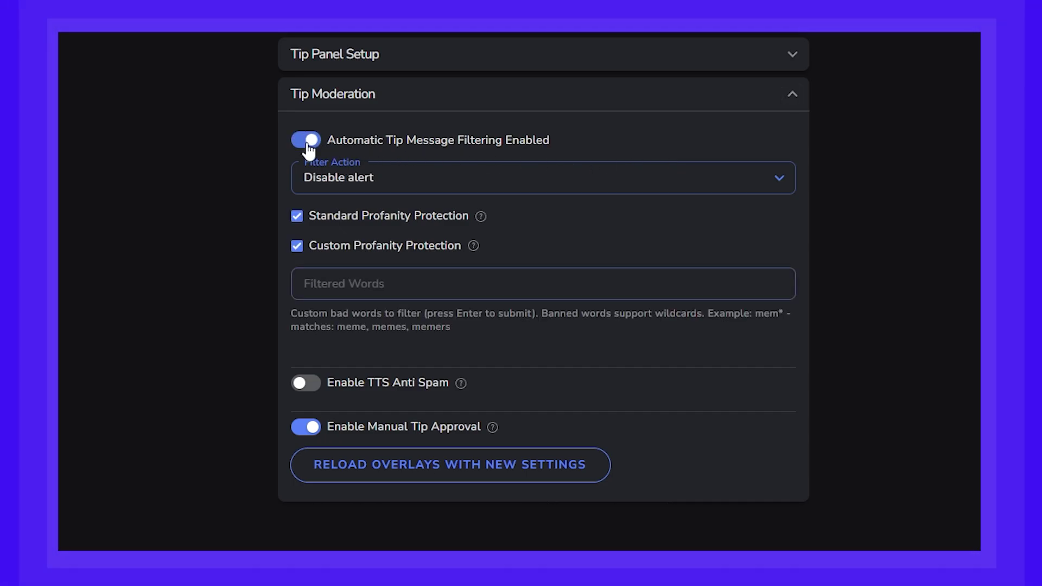
pyautogui.click(779, 179)
pyautogui.click(666, 299)
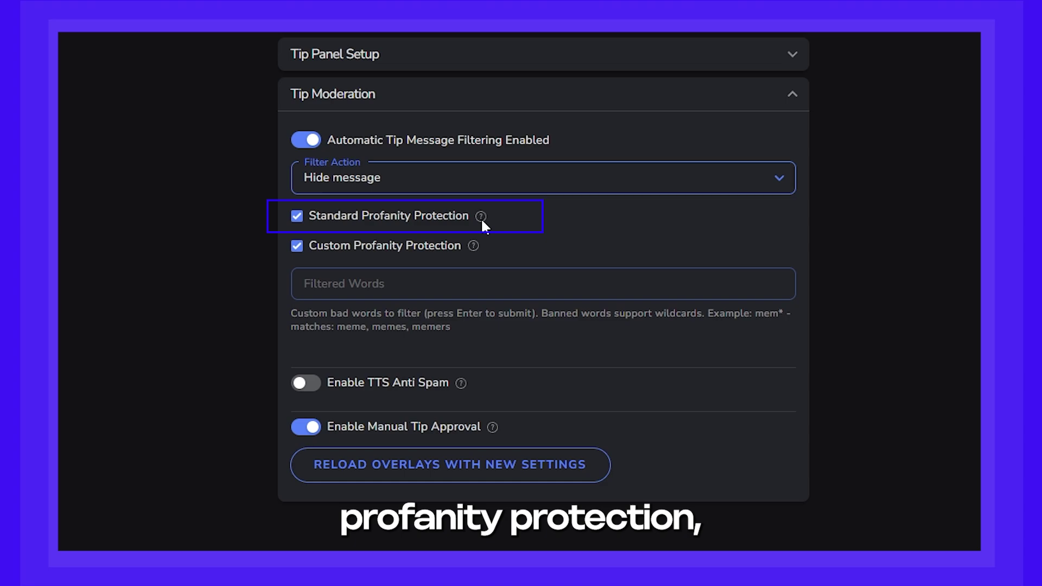
pyautogui.moveTo(481, 217)
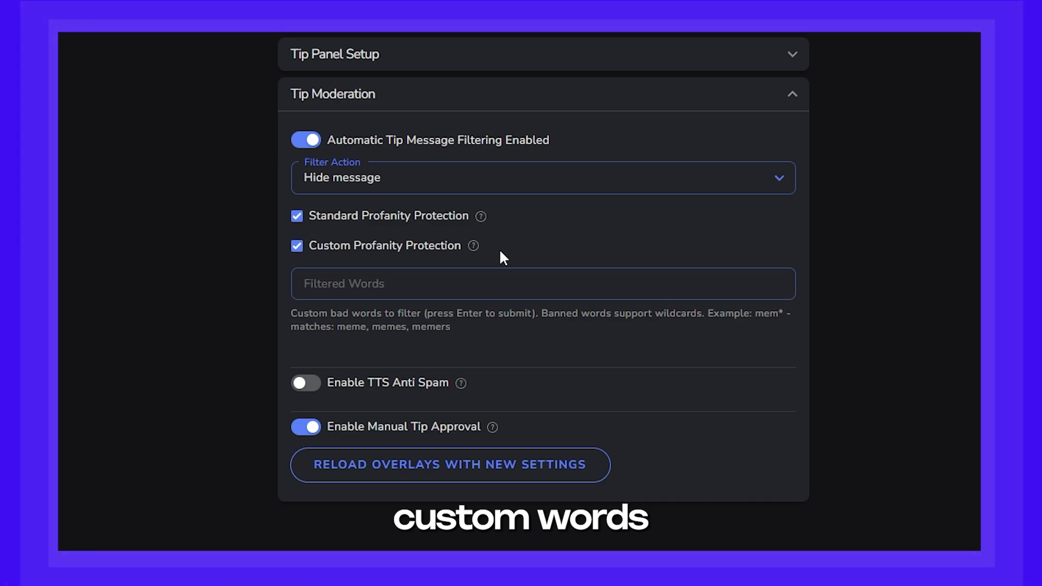
pyautogui.click(447, 291)
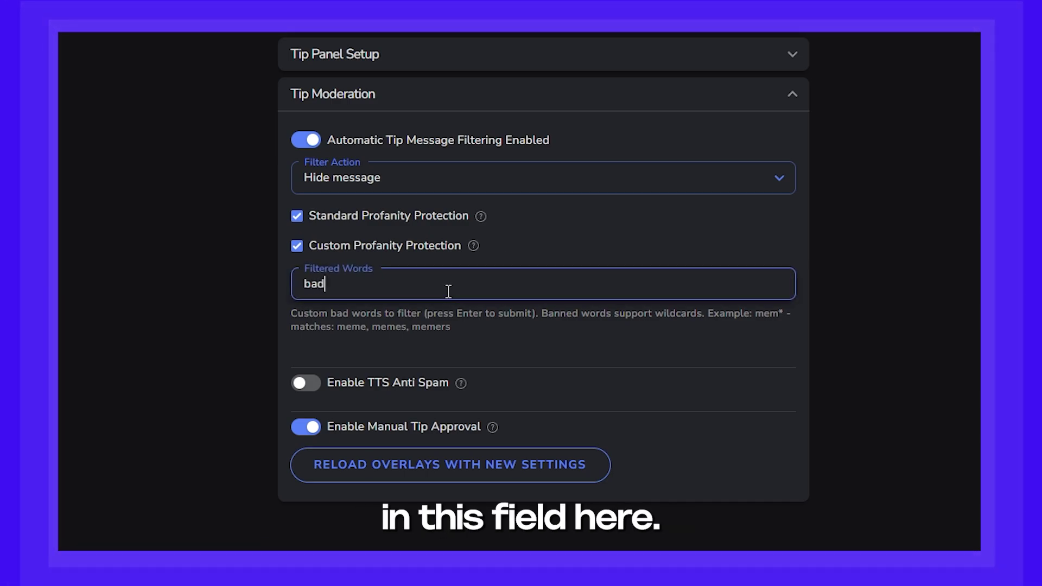
pyautogui.write('badword')
pyautogui.press('Return')
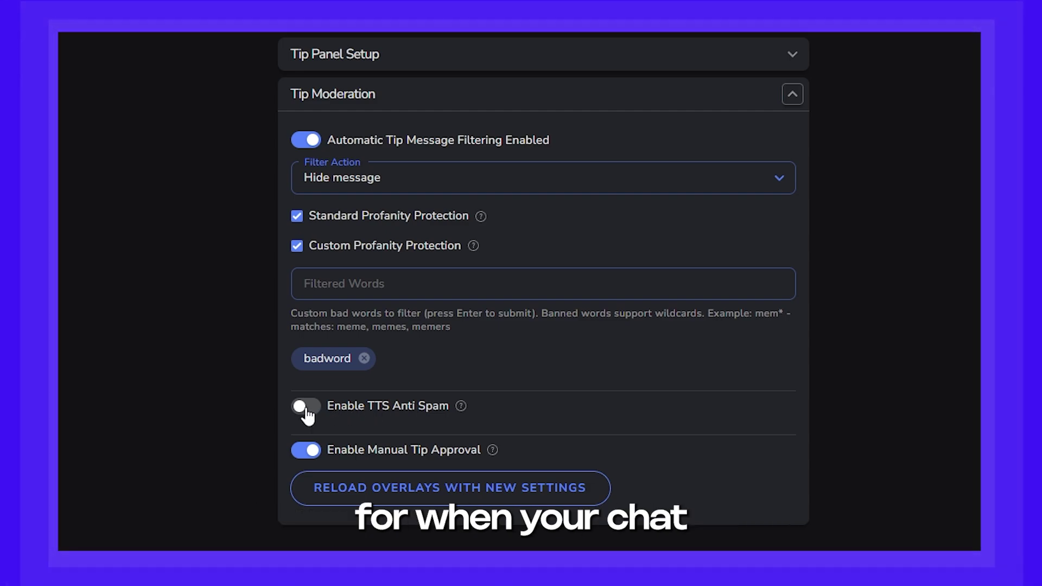
# Step: Keep manual tip approval enabled and accept its notice
pyautogui.click(319, 450)
pyautogui.click(302, 448)
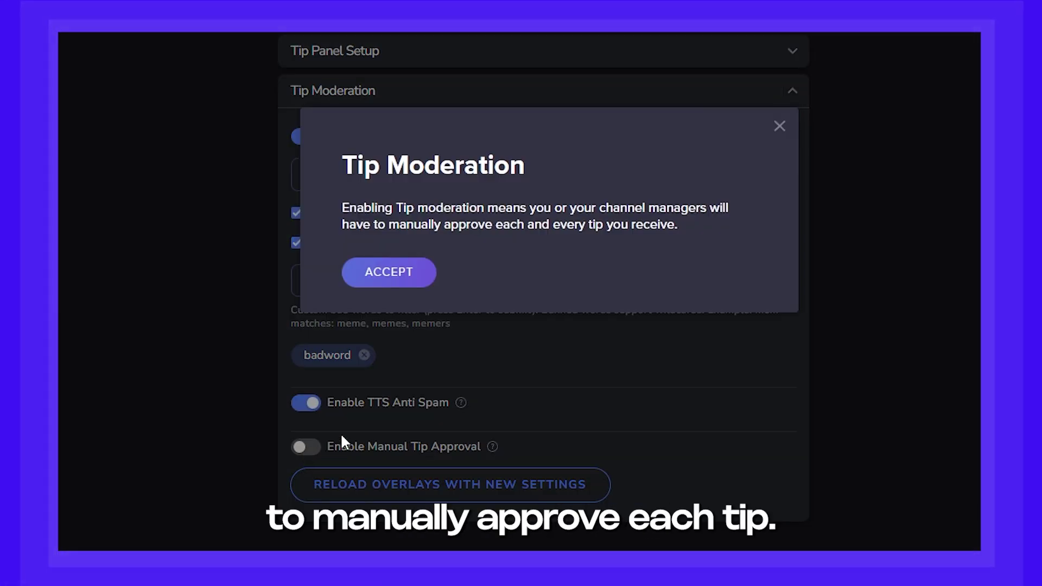
pyautogui.click(408, 277)
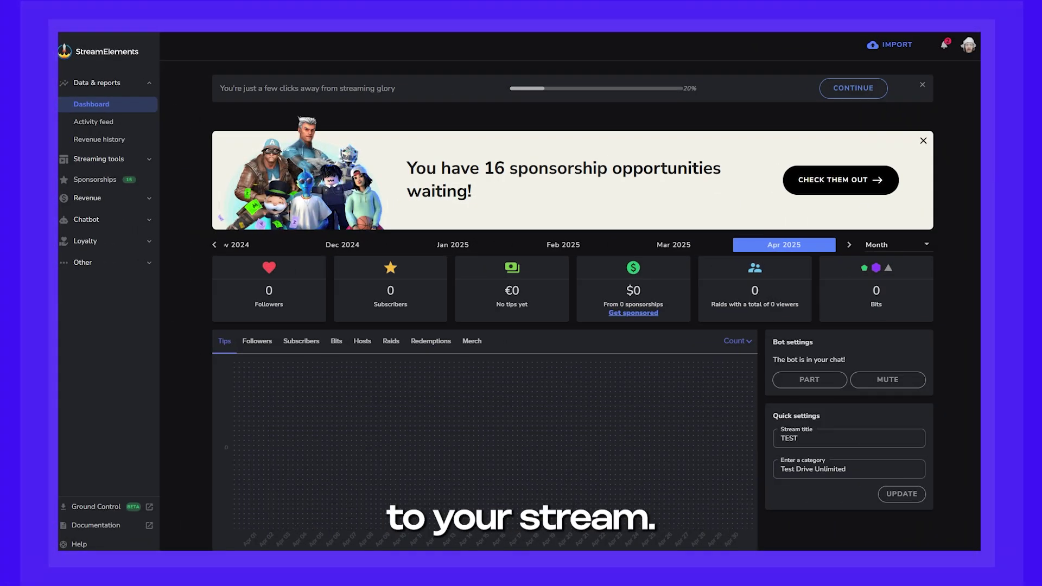
# Step: Create a new 1080p overlay from My Overlays and bring up the widget categories
pyautogui.click(150, 160)
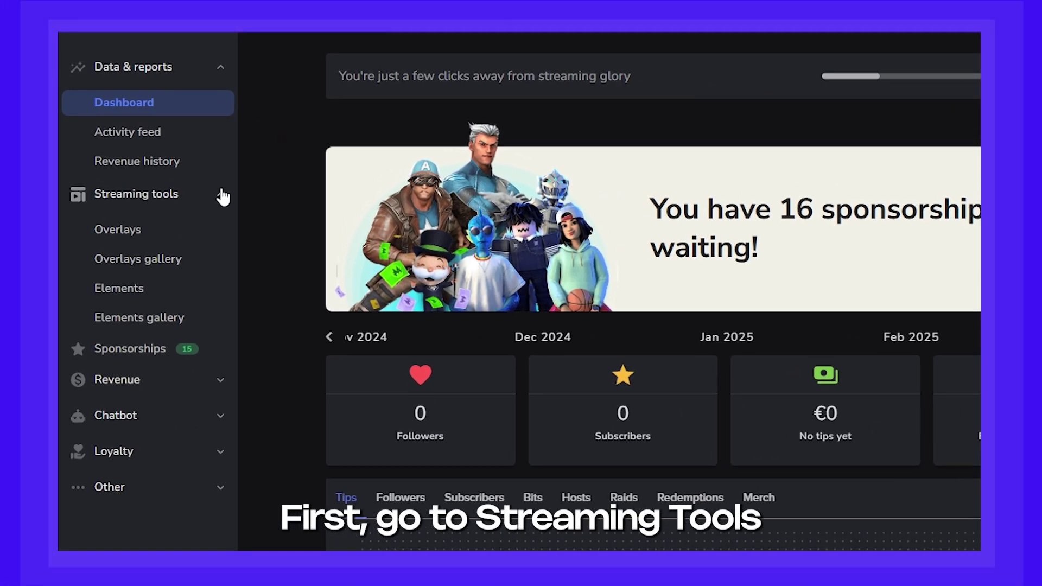
pyautogui.click(185, 236)
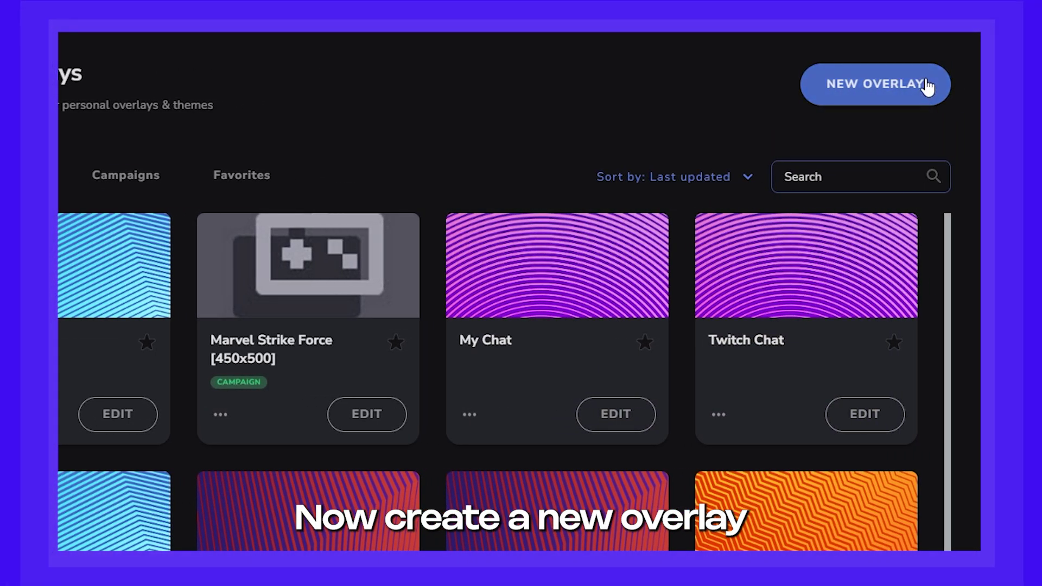
pyautogui.click(926, 85)
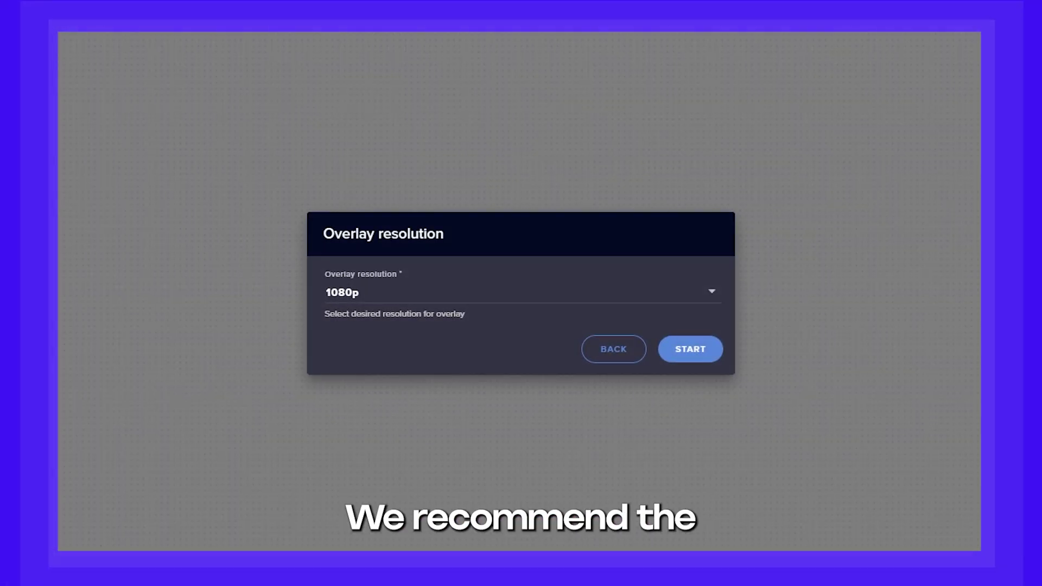
pyautogui.click(689, 355)
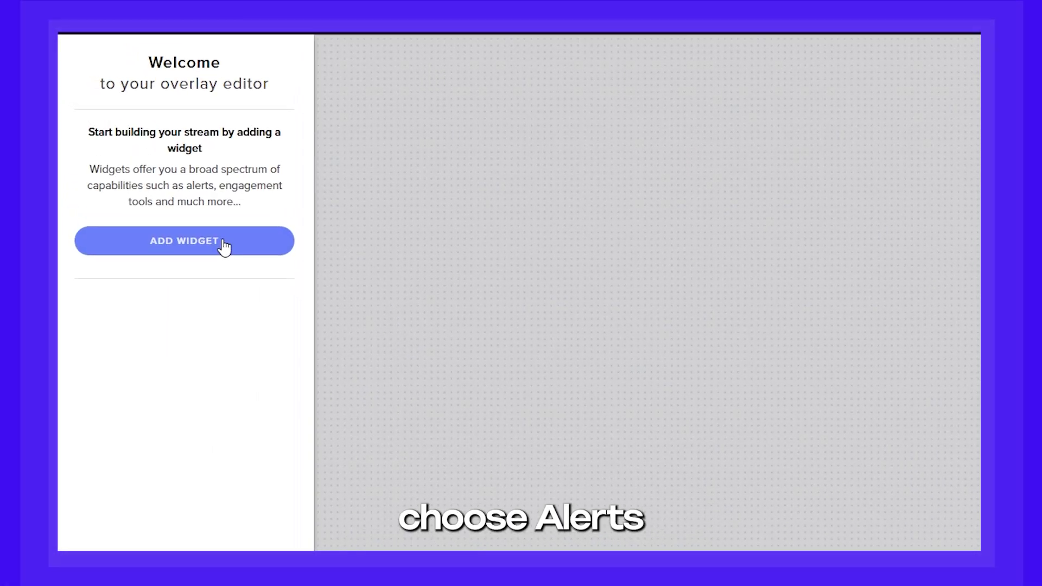
pyautogui.click(222, 244)
# Step: Add the AlertBox widget and set a gallery video for the tip alert
pyautogui.moveTo(374, 299)
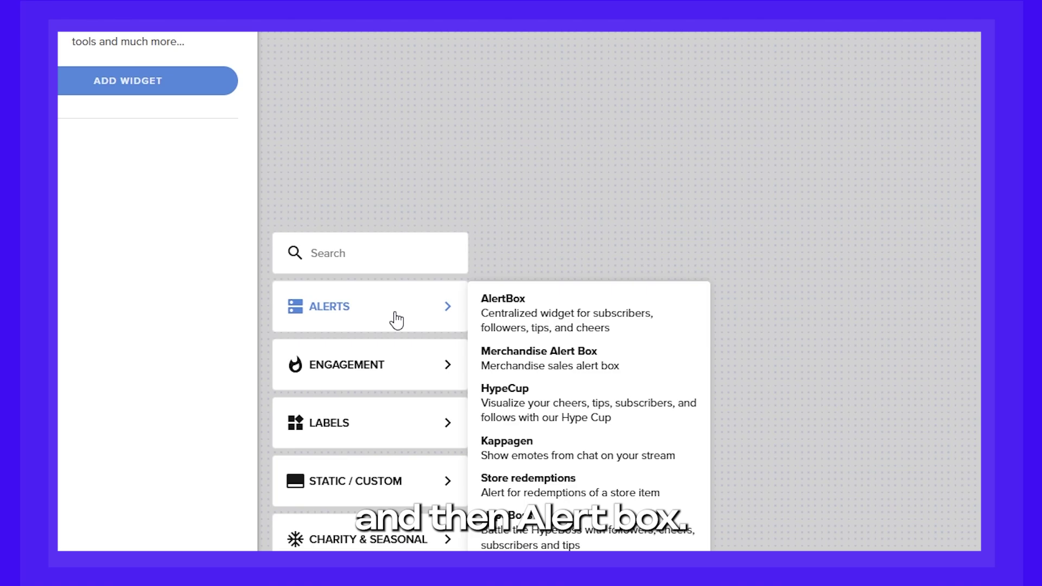
pyautogui.click(651, 317)
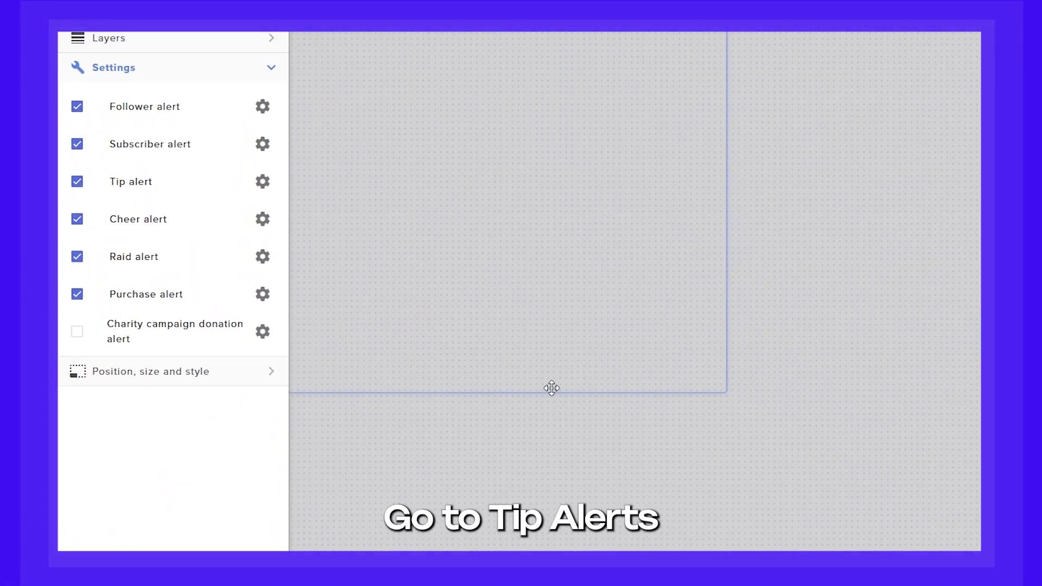
pyautogui.click(263, 185)
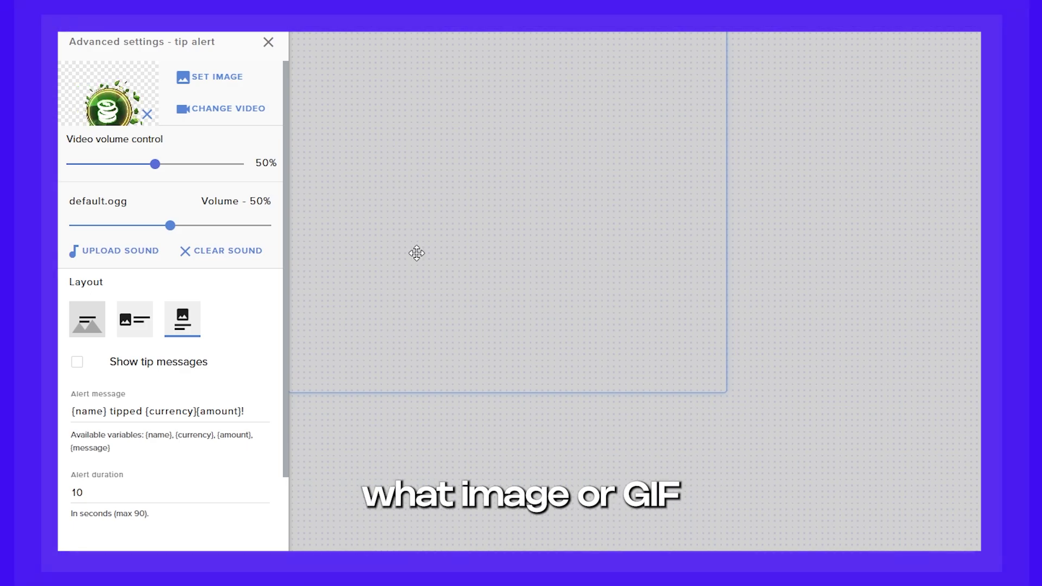
pyautogui.click(215, 78)
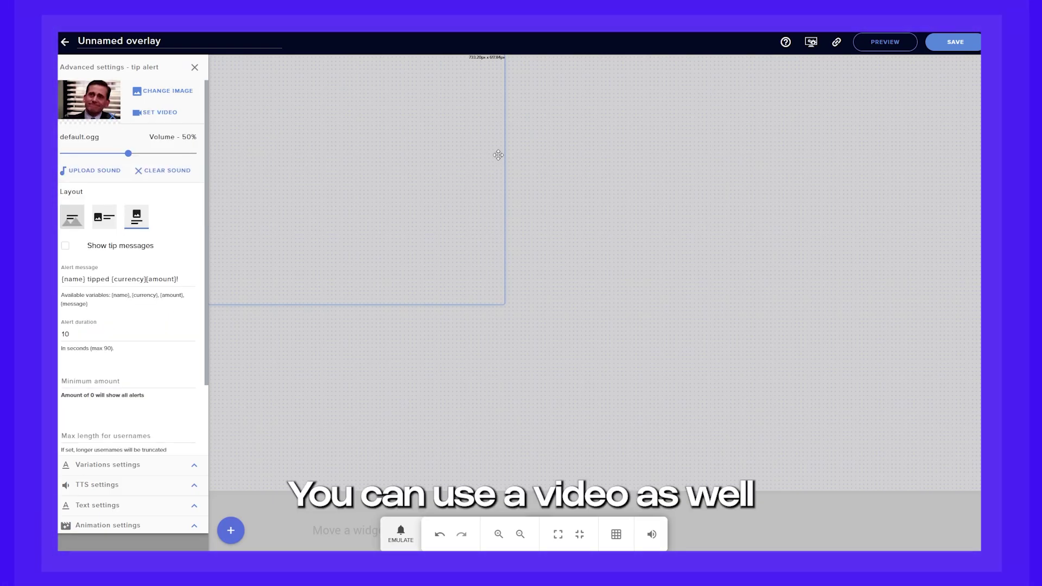
pyautogui.click(157, 113)
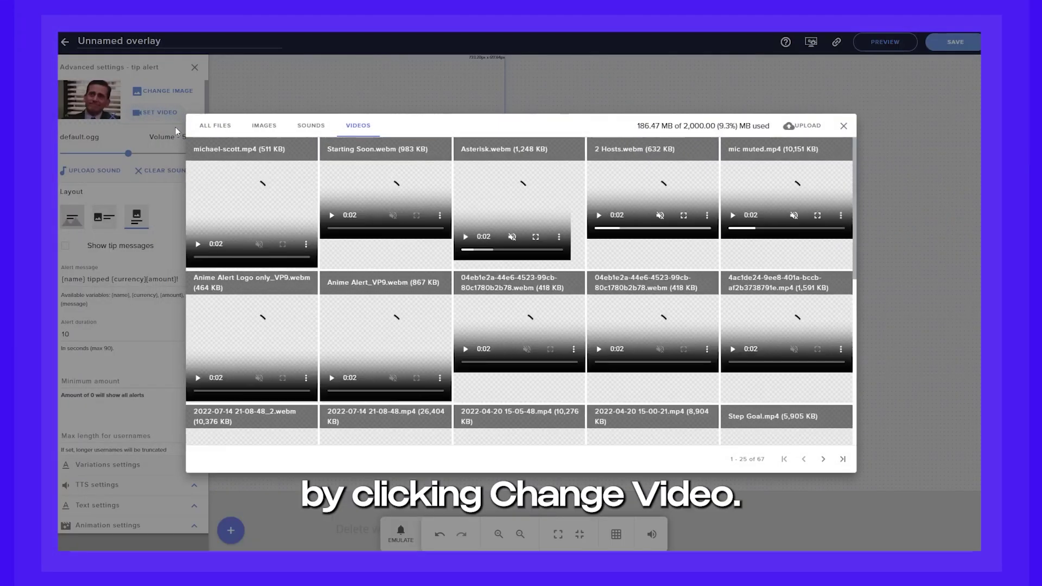
pyautogui.click(231, 150)
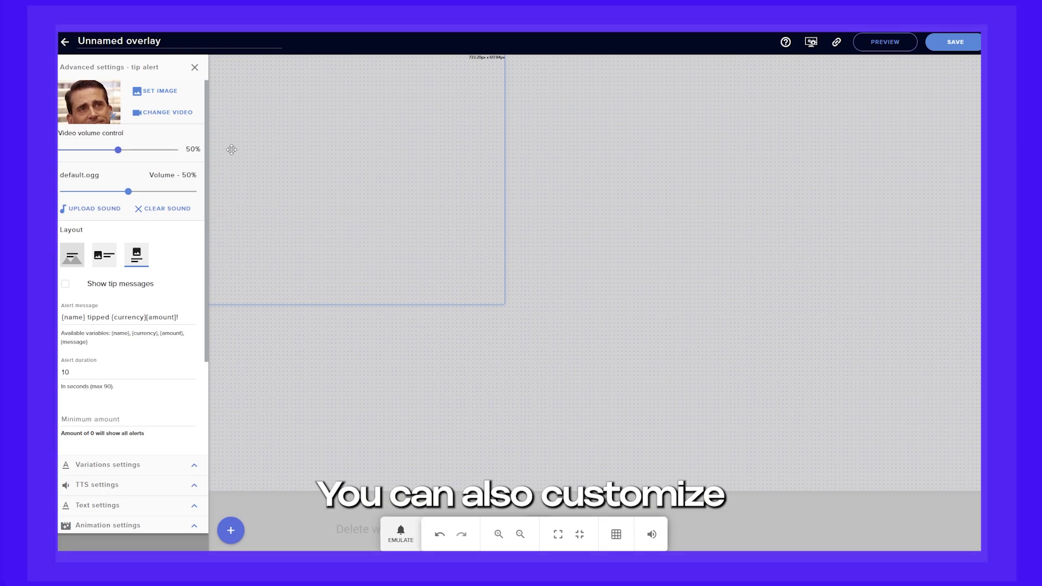
# Step: Replace the tip alert sound with 'DB studios - Old Cash R…' at 50% volume
pyautogui.click(102, 209)
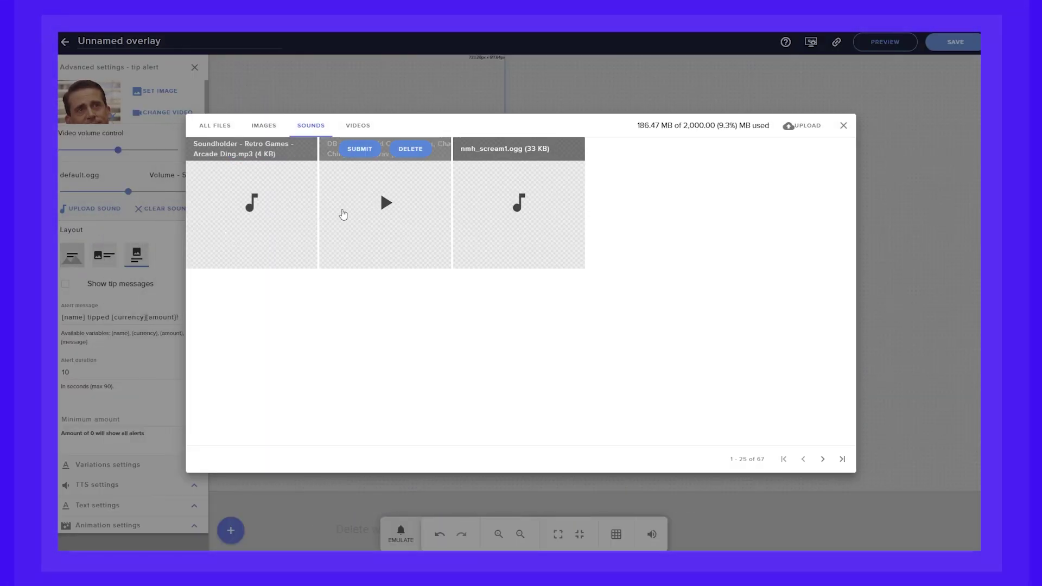
pyautogui.moveTo(490, 210)
pyautogui.click(359, 149)
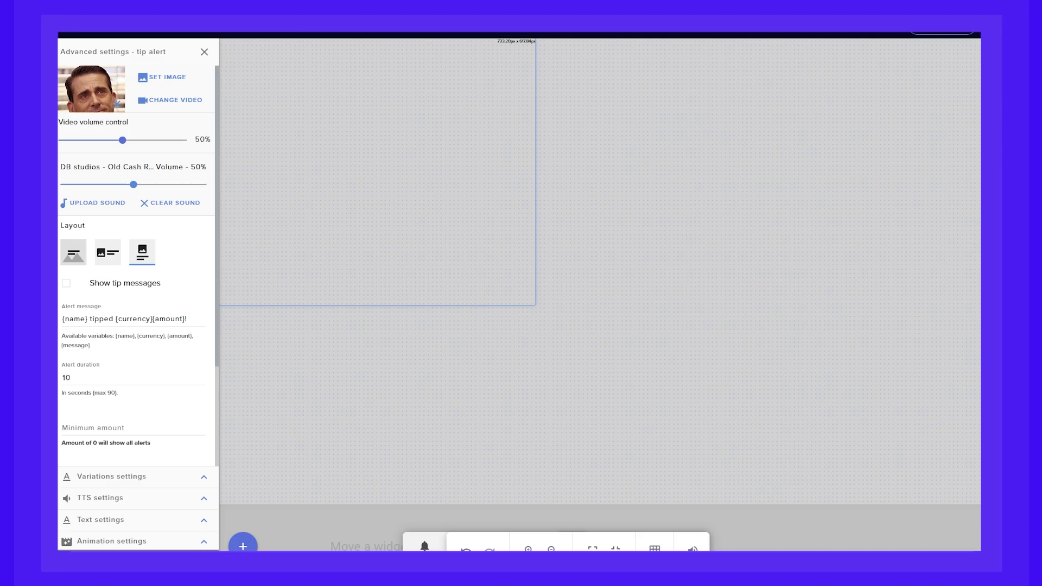
pyautogui.moveTo(258, 211)
pyautogui.mouseDown()
pyautogui.moveTo(250, 338)
pyautogui.moveTo(263, 288)
pyautogui.moveTo(258, 215)
pyautogui.mouseUp()
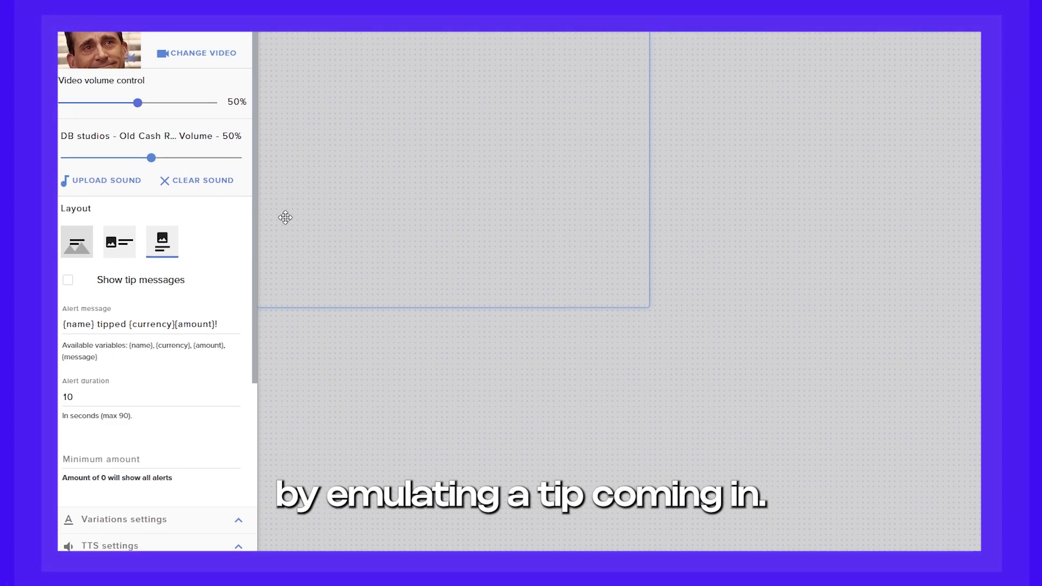
# Step: Emulate a $10 tip event to preview the alert
pyautogui.click(286, 219)
pyautogui.click(337, 511)
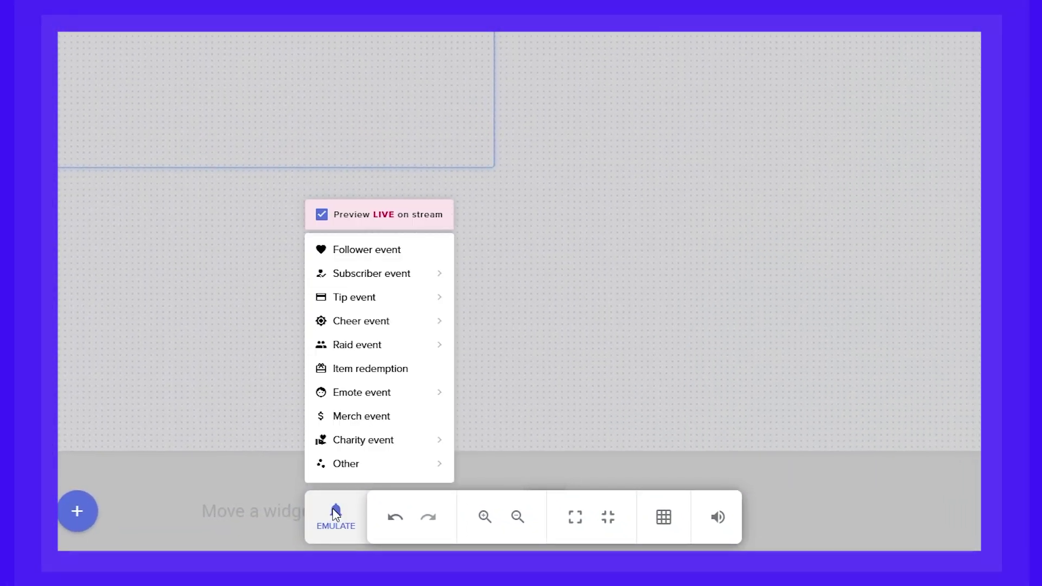
pyautogui.moveTo(411, 297)
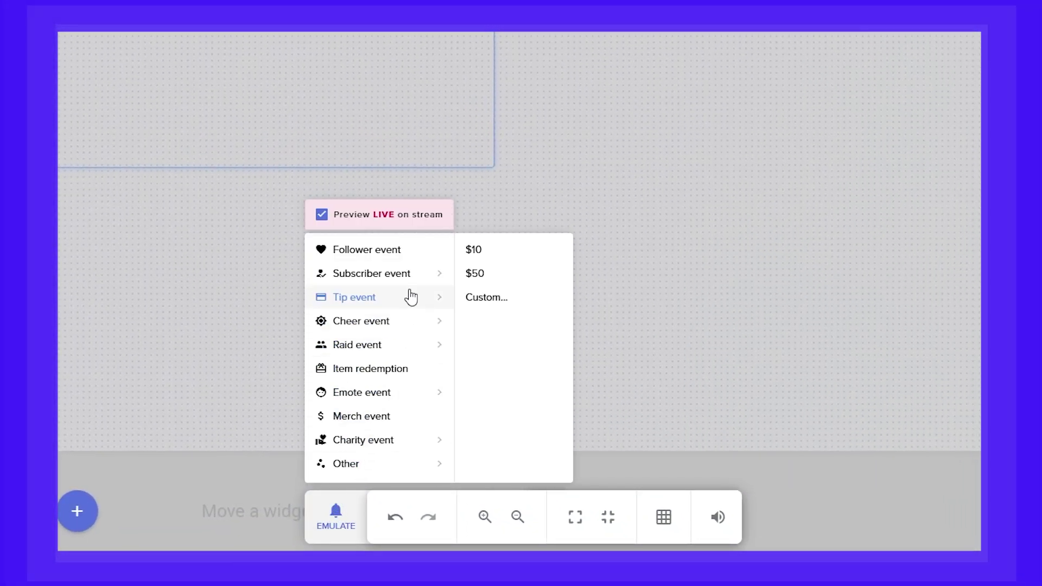
pyautogui.click(506, 258)
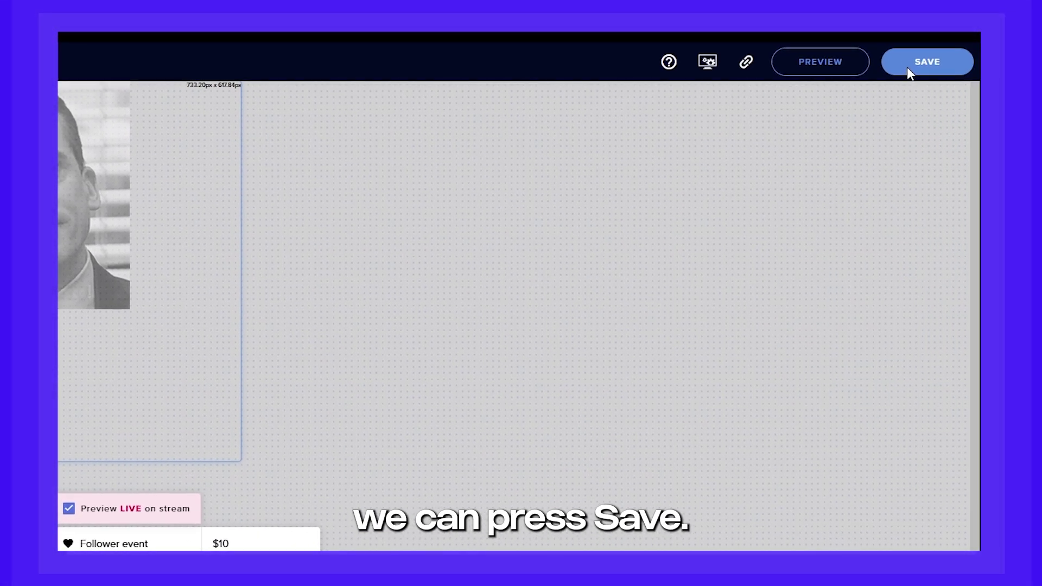
# Step: Save the overlay with the name 'Tipping Alerts'
pyautogui.click(909, 67)
pyautogui.write('Tipping Alerts')
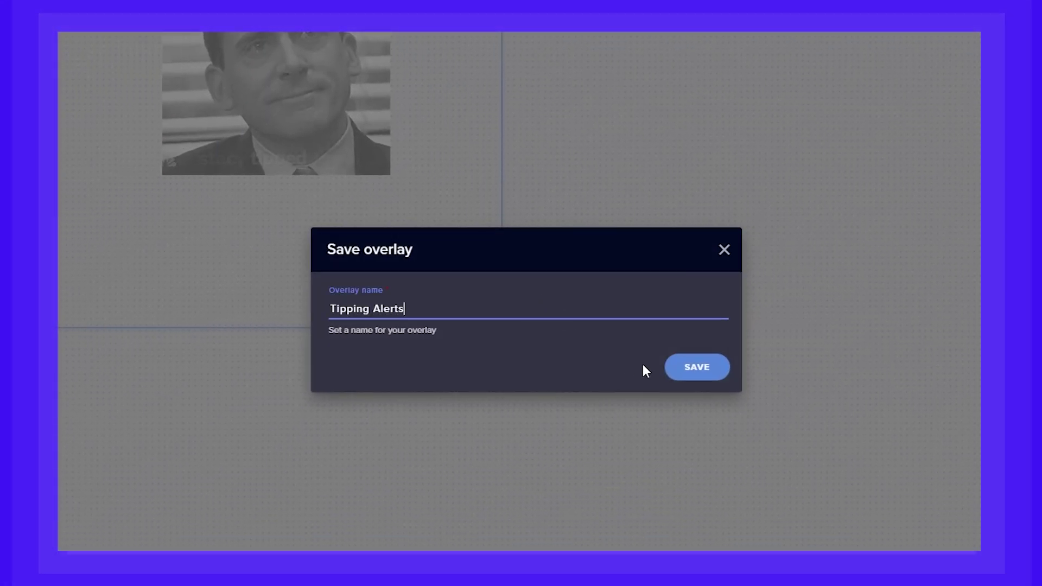
pyautogui.click(694, 369)
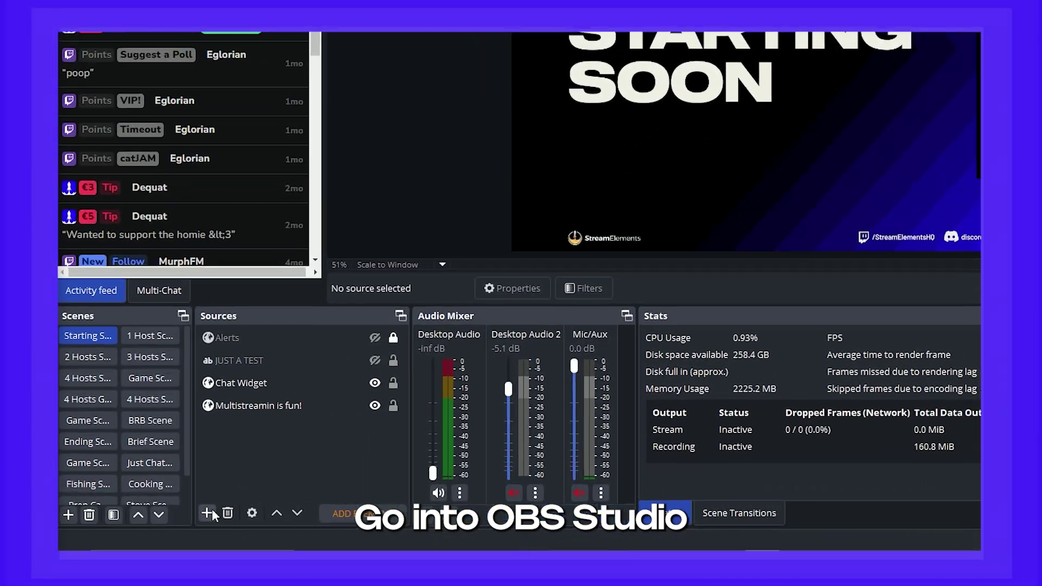
# Step: Add a 'Tipping Alerts' browser source with the overlay URL, then replay the €10 tip
pyautogui.click(212, 512)
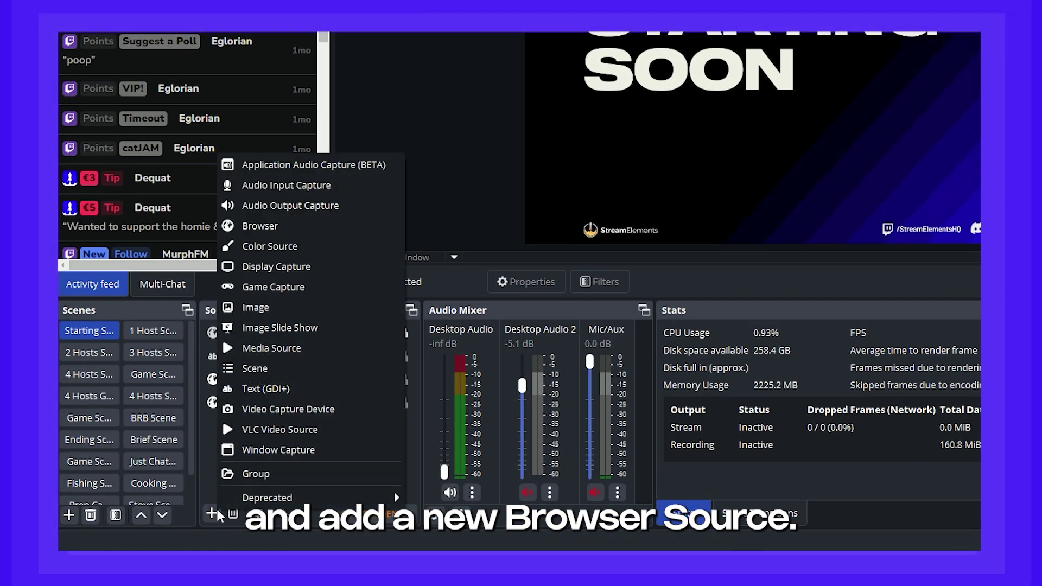
pyautogui.click(260, 226)
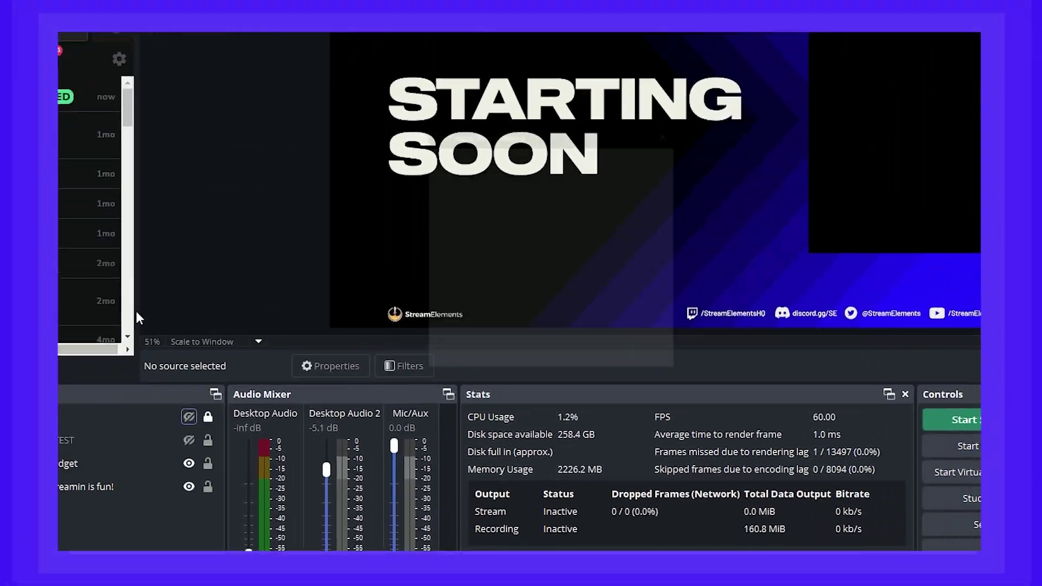
pyautogui.click(575, 357)
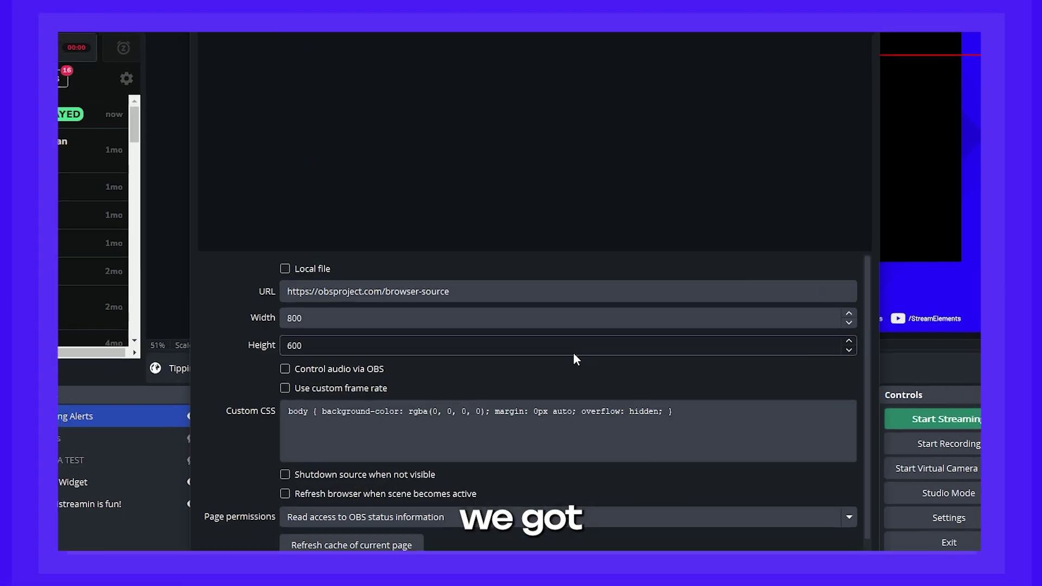
pyautogui.moveTo(481, 292); pyautogui.dragTo(325, 290)
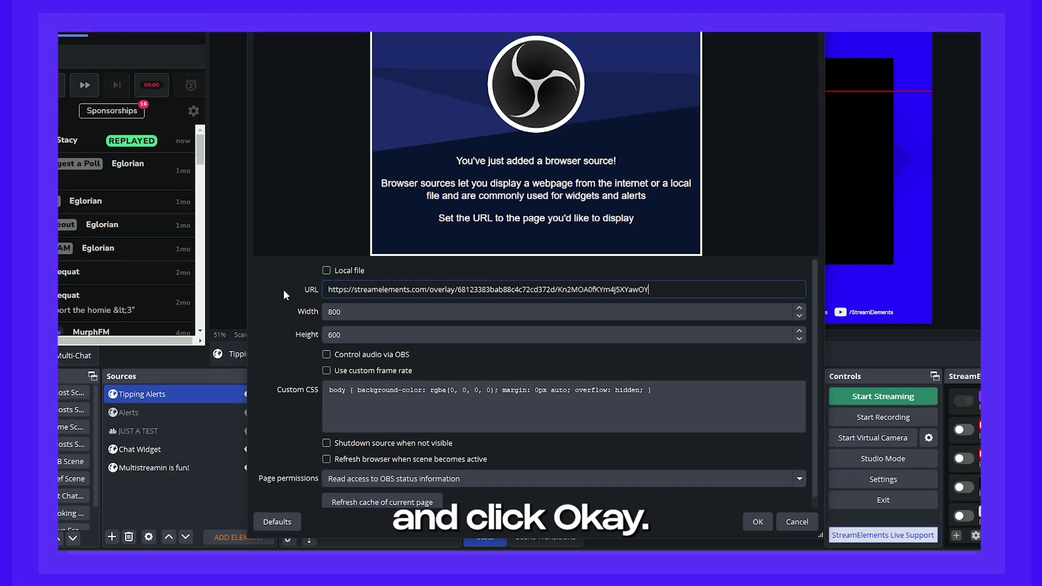
pyautogui.click(755, 520)
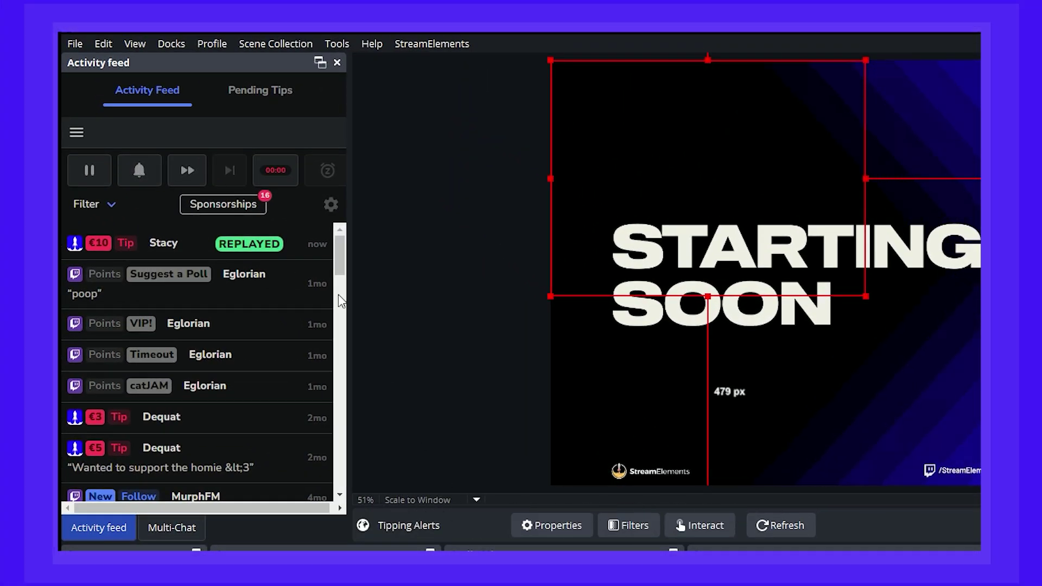
pyautogui.click(287, 245)
pyautogui.click(279, 268)
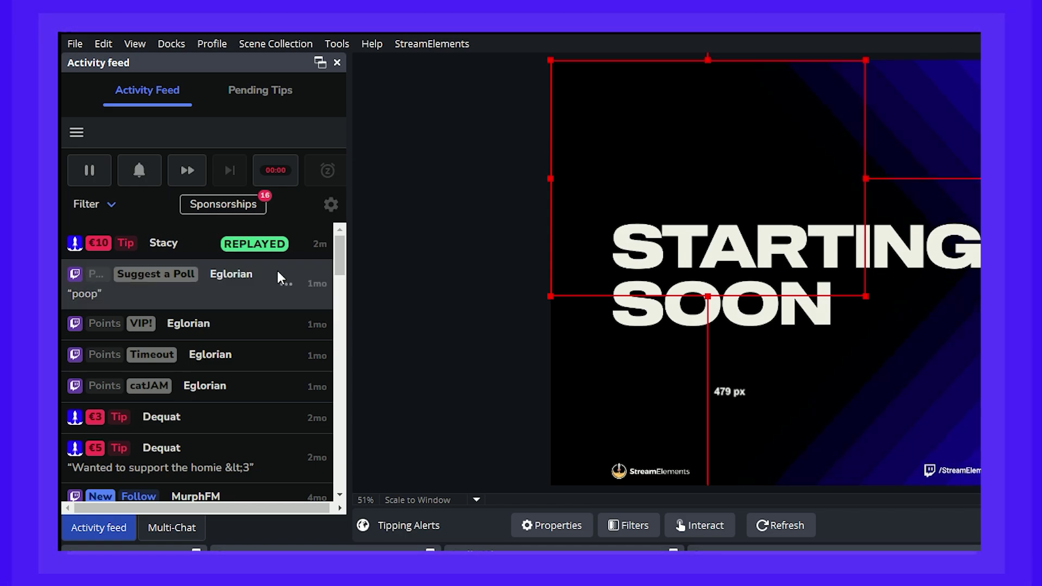